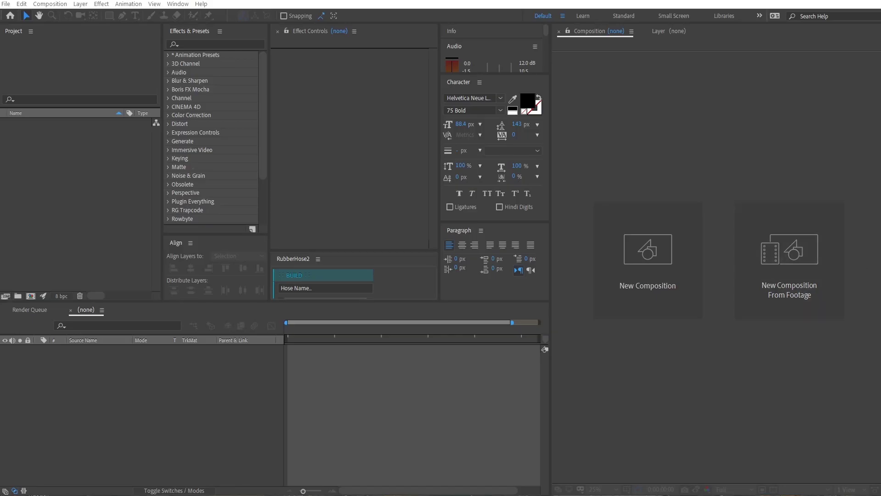
Create a 1920 x 1080 composition named FINAL at 30 frames per second with a 20-second duration
right_click(106, 201)
left_click(120, 198)
left_click_drag(386, 83, 368, 169)
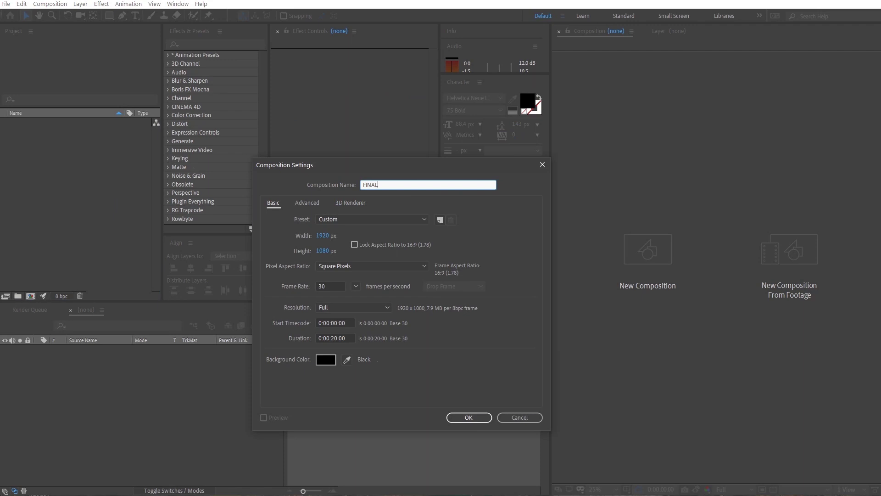
left_click(472, 418)
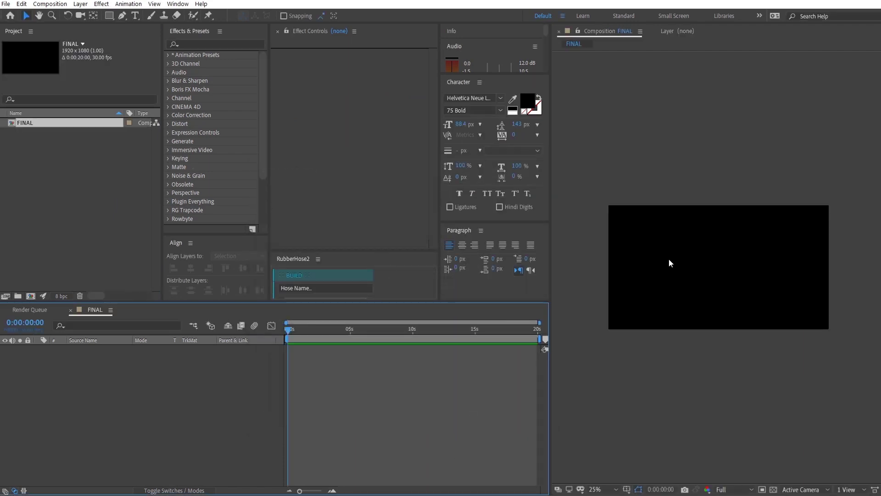
Add a full-frame white solid layer to the FINAL composition as the background
right_click(213, 383)
mouse_move(227, 388)
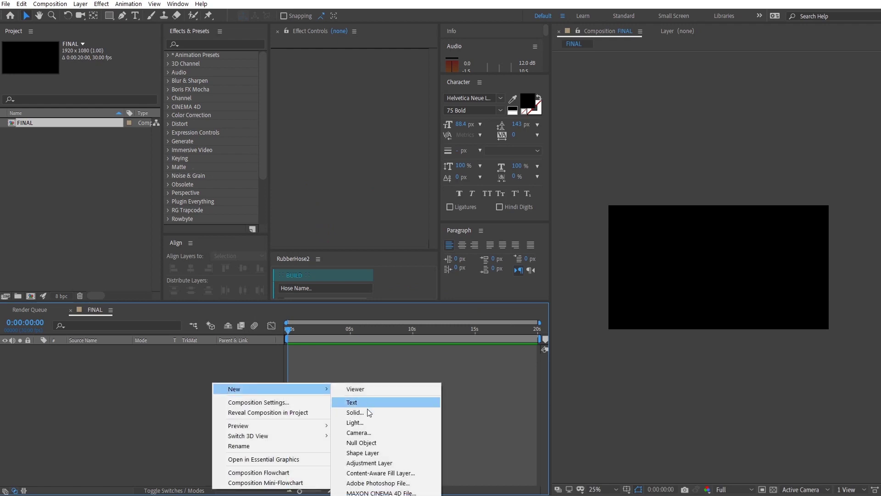
left_click(366, 410)
left_click(551, 305)
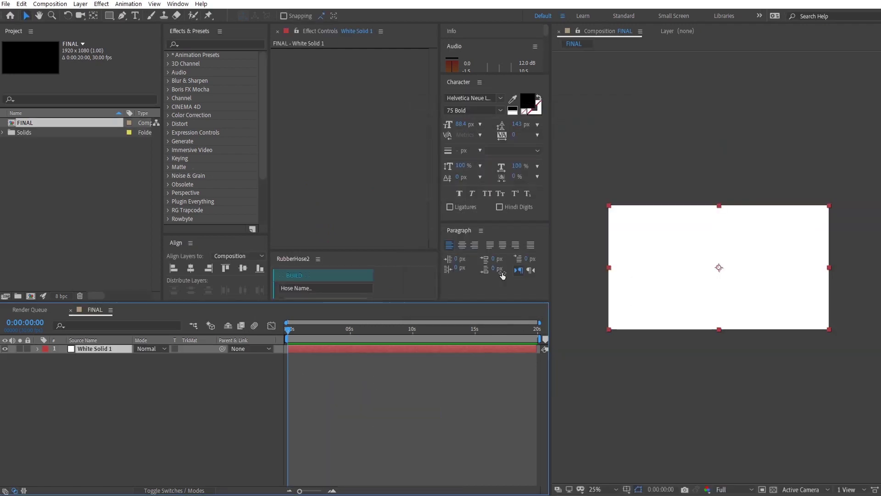
Add a text layer reading "an interesting sentence with a few words" over the white solid
left_click(137, 15)
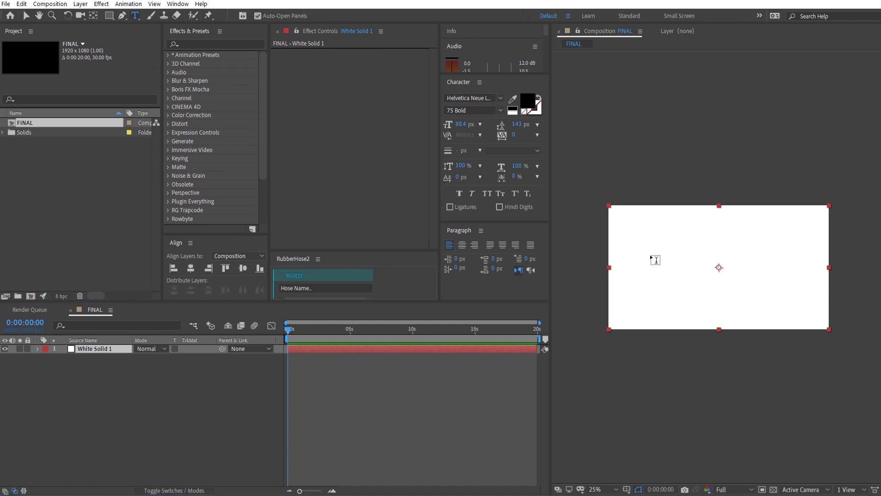
left_click(623, 256)
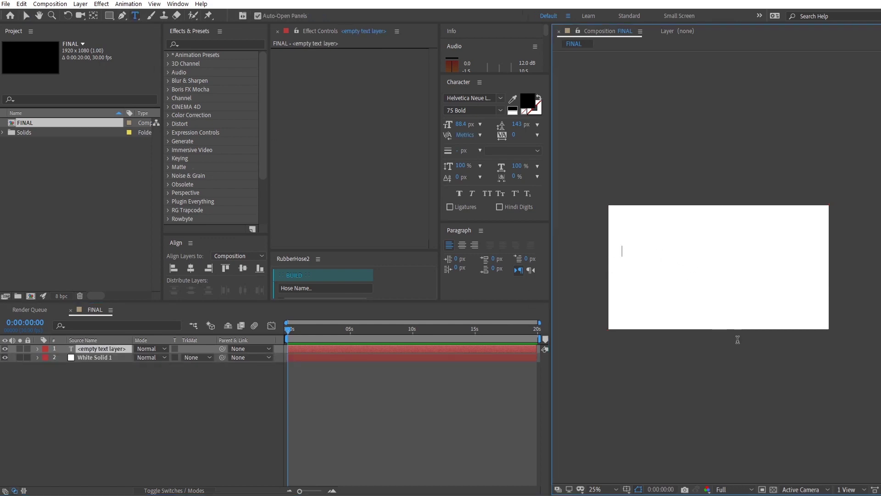
type("an interesting sentence")
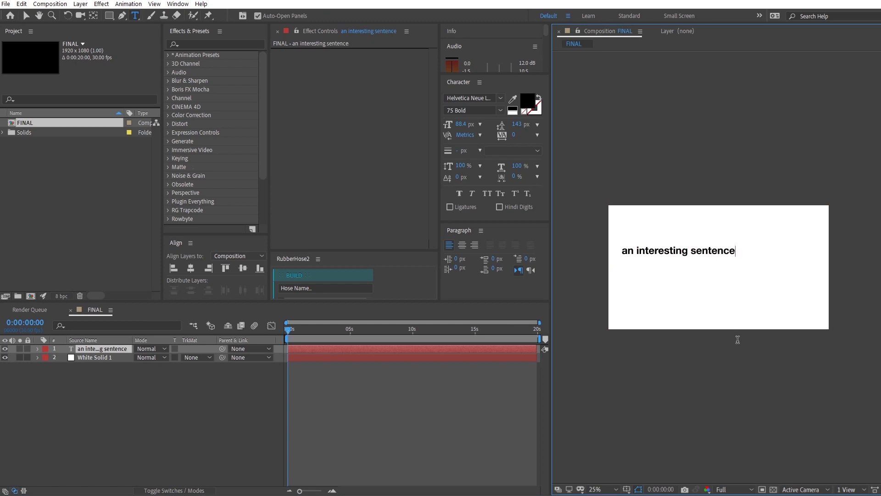
type("swith a few words")
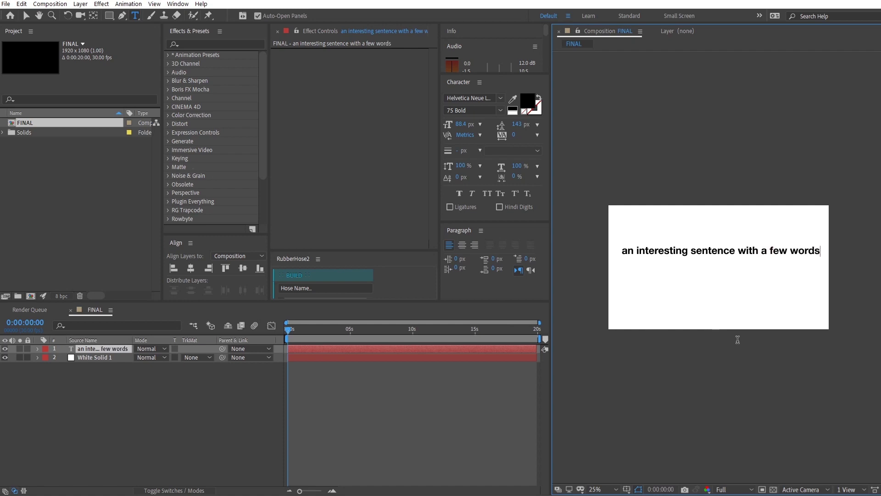
Set the font size of the whole sentence to 68 px
key("ctrl+a")
left_click_drag(456, 125, 447, 125)
scroll(629, 306, "up", 1)
scroll(626, 304, "down", 1)
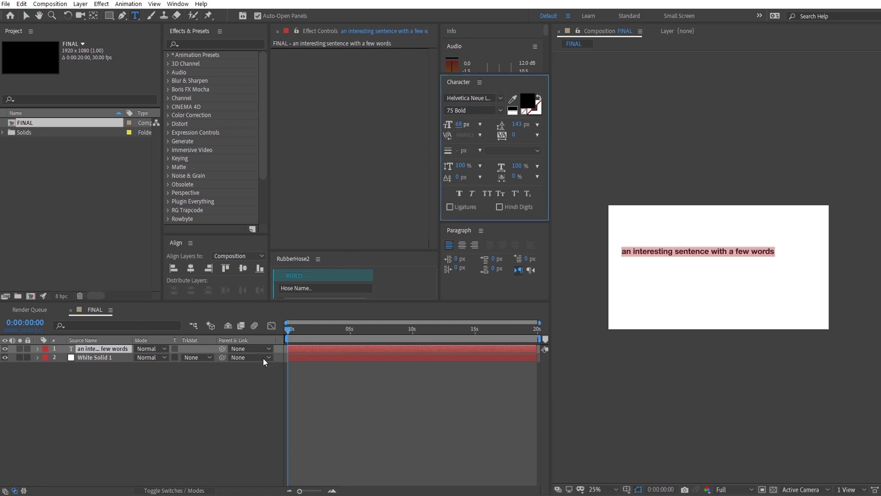
Center the text layer horizontally and vertically in the composition
left_click(136, 357)
left_click(120, 348)
left_click(190, 268)
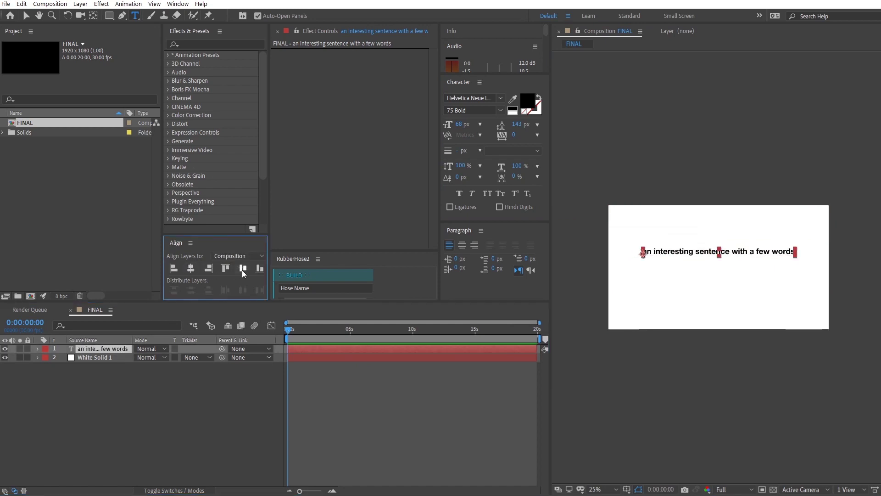
left_click(243, 268)
left_click(194, 404)
scroll(766, 317, "up", 1)
scroll(766, 317, "down", 1)
key("v")
left_click(112, 352)
key("F2")
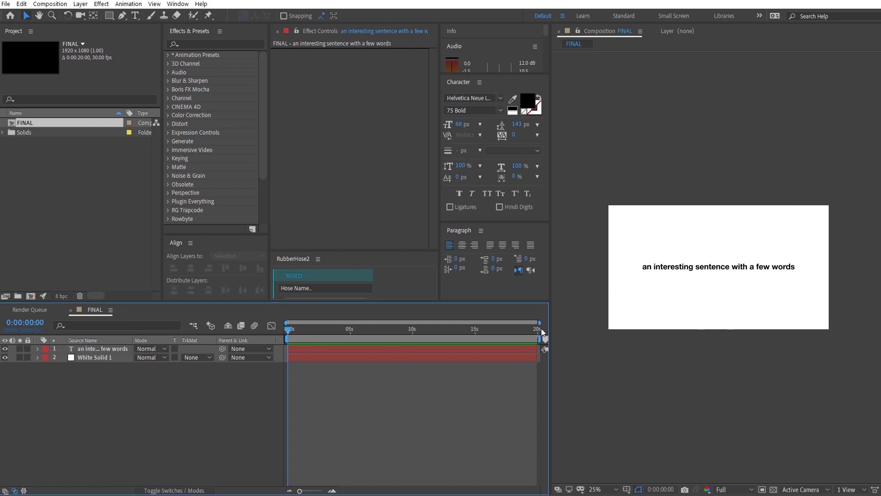
Set the current time to 1 second and add a Position animator to the text layer
left_click_drag(540, 323, 352, 330)
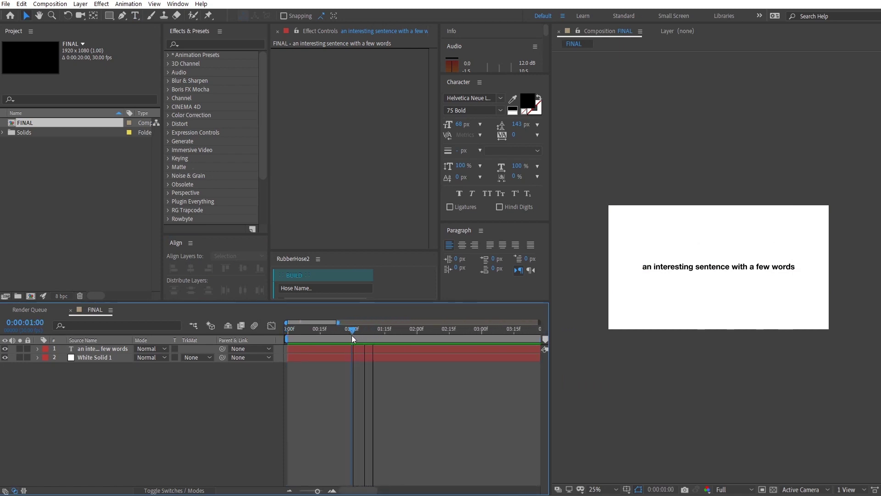
left_click(38, 349)
left_click(77, 357)
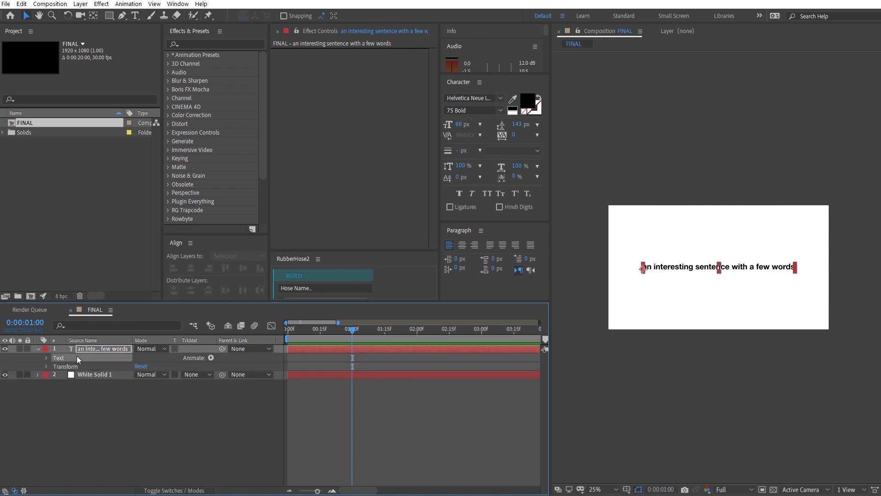
left_click(209, 359)
left_click(252, 384)
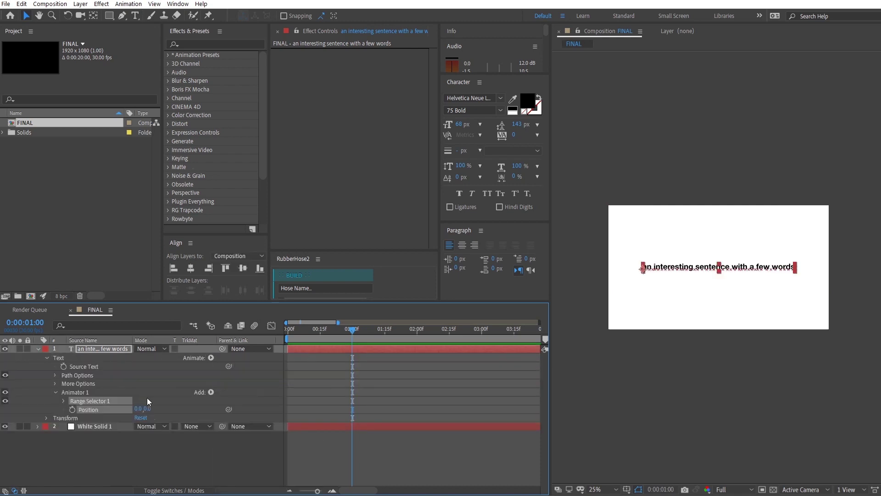
Set the advanced options of Range Selector 1 so the animator is based on Words
left_click(63, 400)
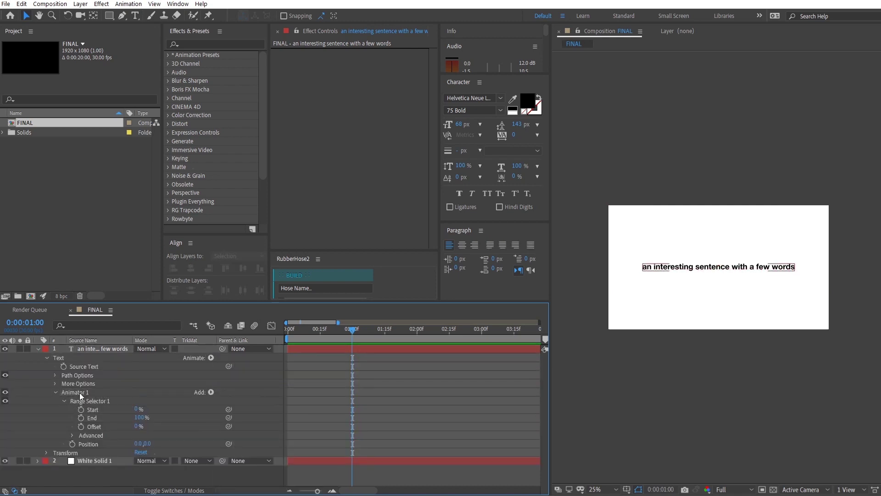
left_click(85, 435)
left_click(73, 435)
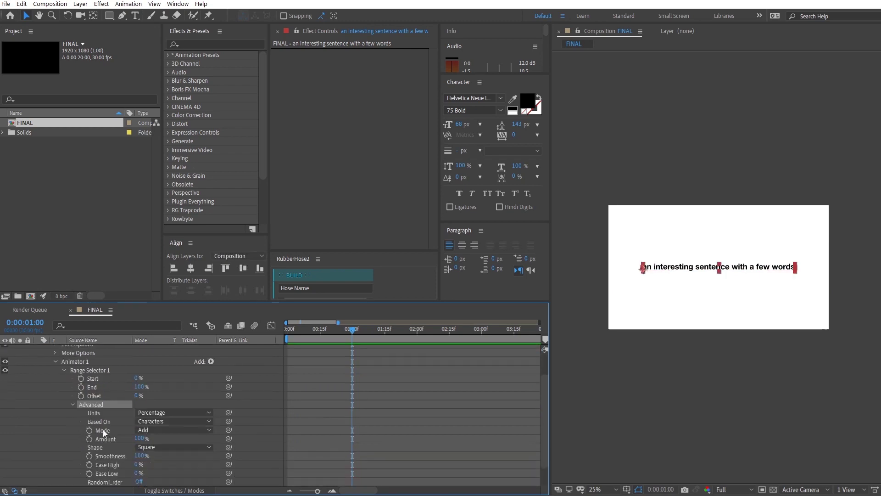
scroll(138, 418, "down", 3)
left_click(194, 399)
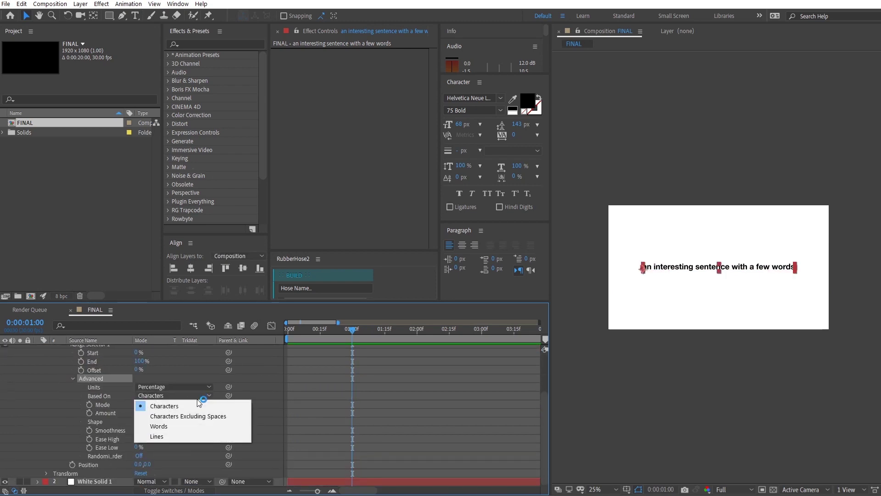
left_click(166, 424)
key("period")
key("period")
key("comma")
key("comma")
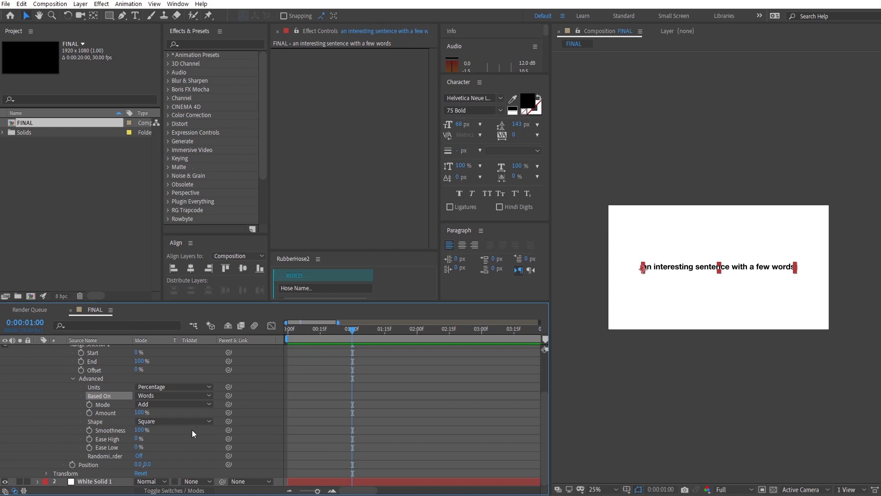
Set the animator's Position to 0, 248 and the range selector's Ease Low to 77%
left_click_drag(148, 464, 291, 446)
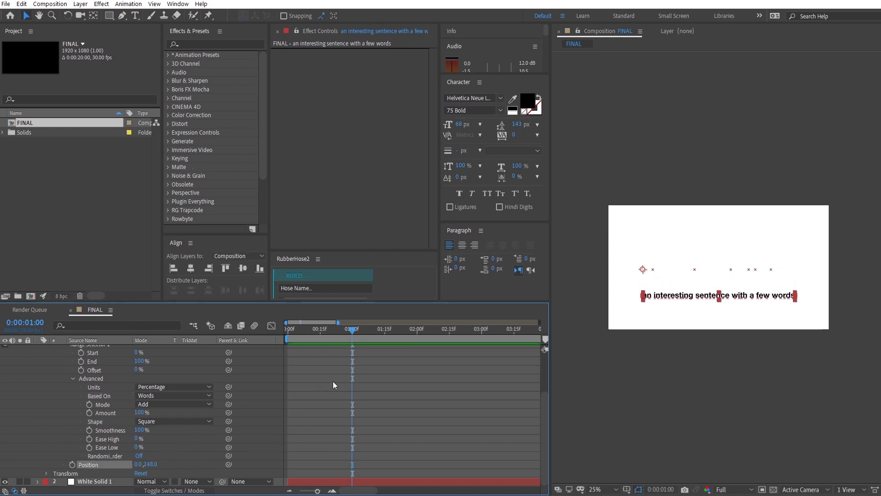
key("F2")
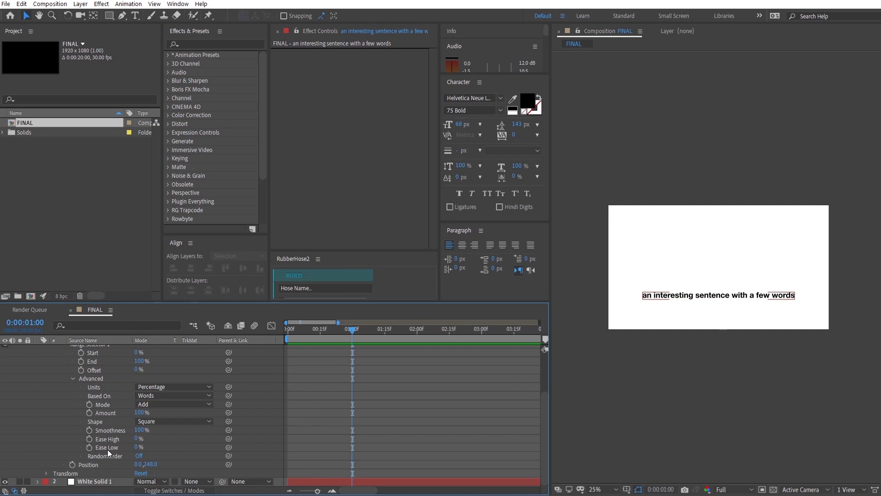
left_click_drag(136, 448, 175, 447)
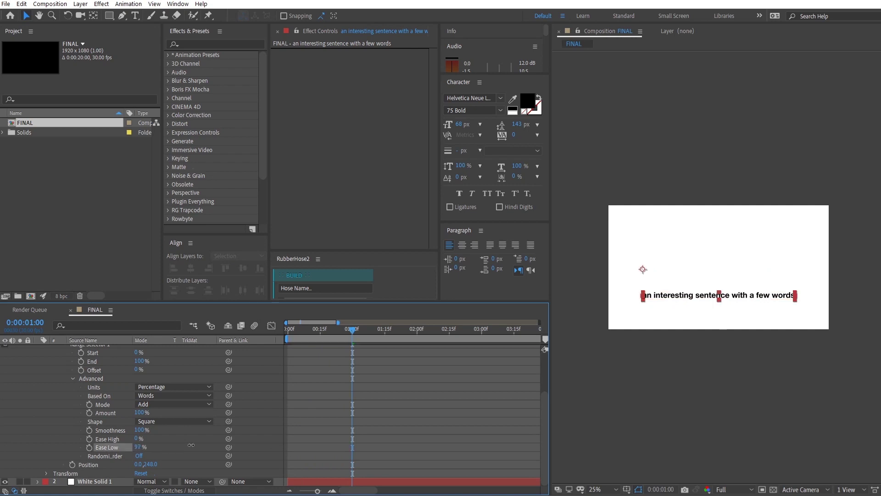
key("F2")
Try the range selector's Offset at 59% and change its Shape to Ramp Up
left_click_drag(138, 370, 162, 396)
left_click(158, 419)
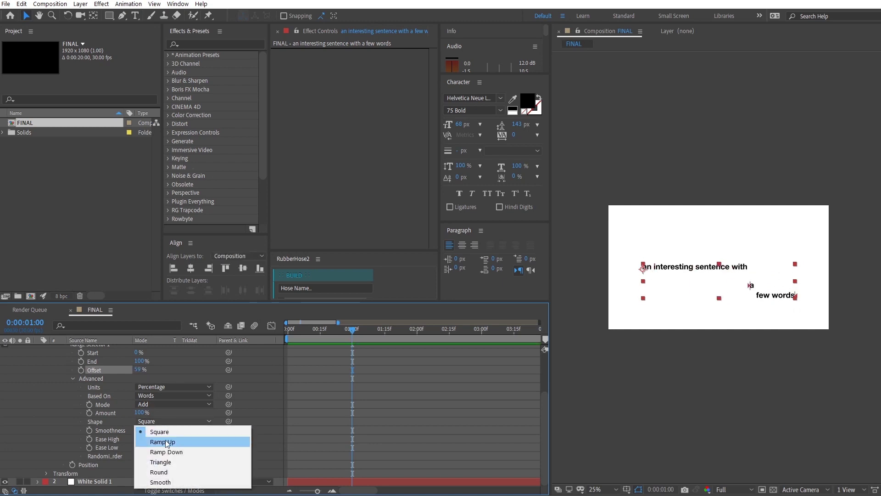
left_click(159, 440)
Keyframe the range selector's Offset at 100% at 1 second and -100% at the start, and preview the animation
left_click_drag(143, 380, 166, 404)
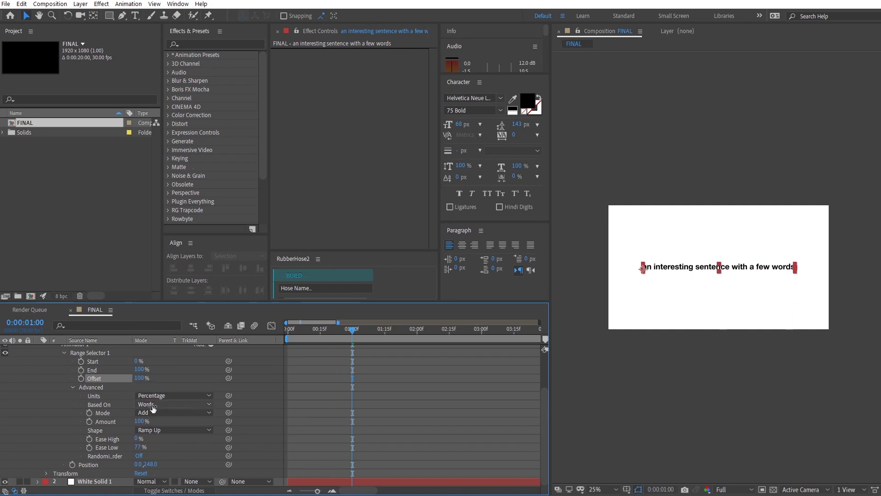
key("Home")
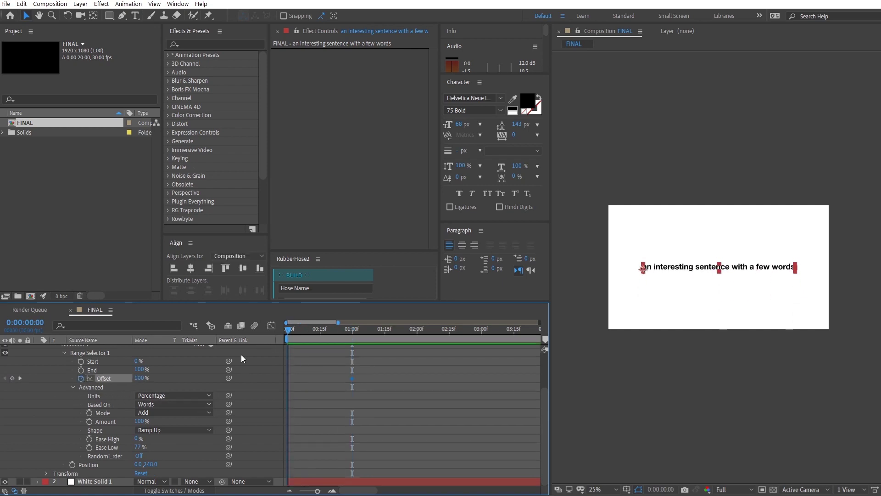
left_click_drag(140, 378, 22, 387)
key("space")
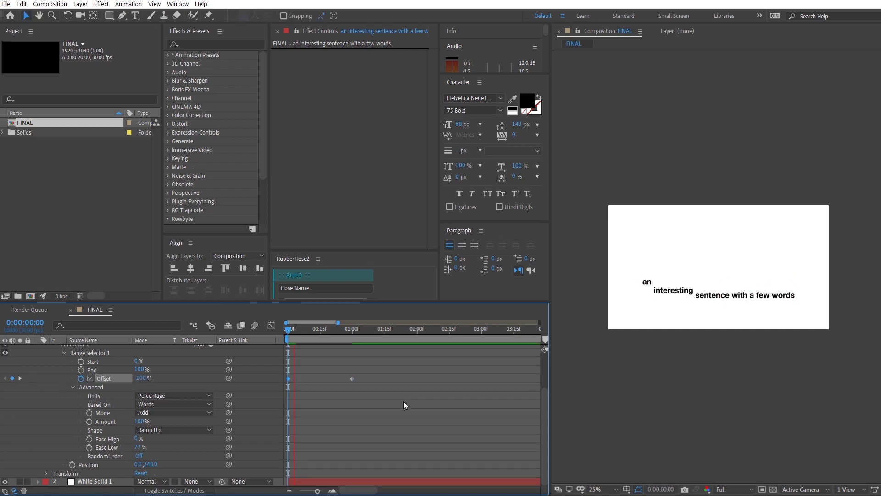
Move the ending Offset keyframe to about 2 seconds 8 frames and preview the slower animation
key("space")
left_click_drag(352, 378, 433, 378)
key("Home")
key("space")
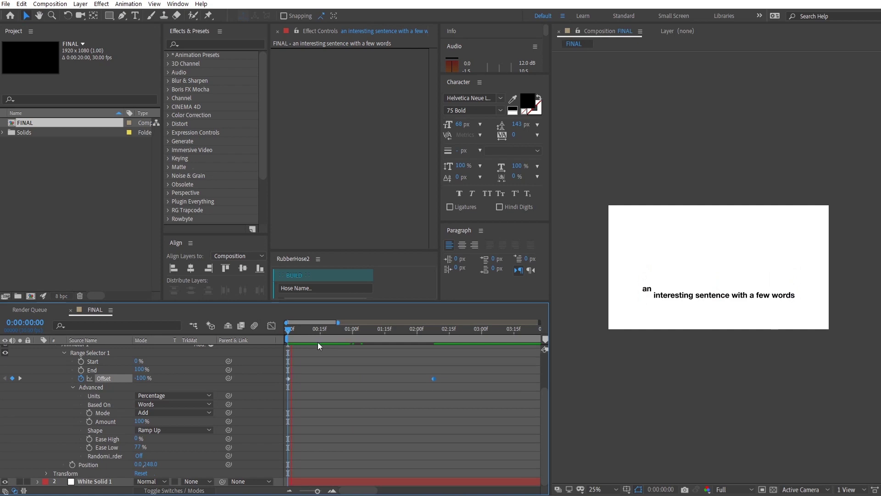
Set the range selector's Ease High to 65% and Ease Low to 65%, previewing the motion from the start
left_click_drag(138, 438, 177, 438)
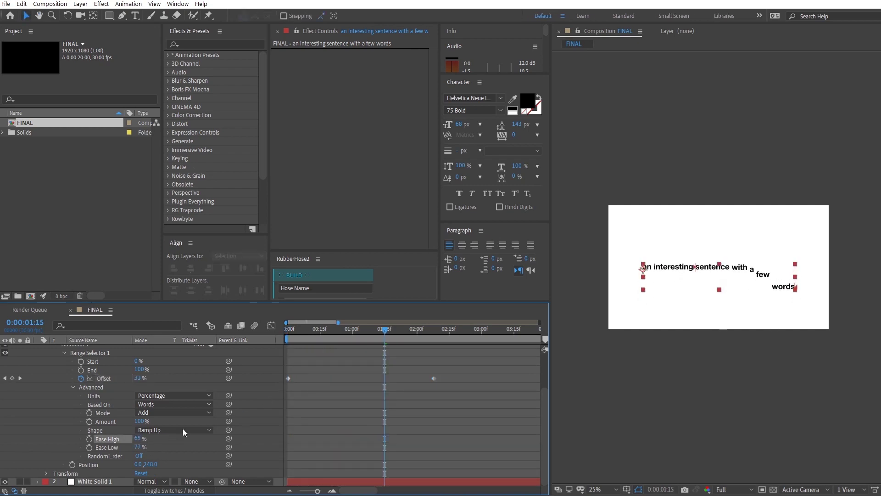
left_click_drag(328, 331, 263, 334)
key("space")
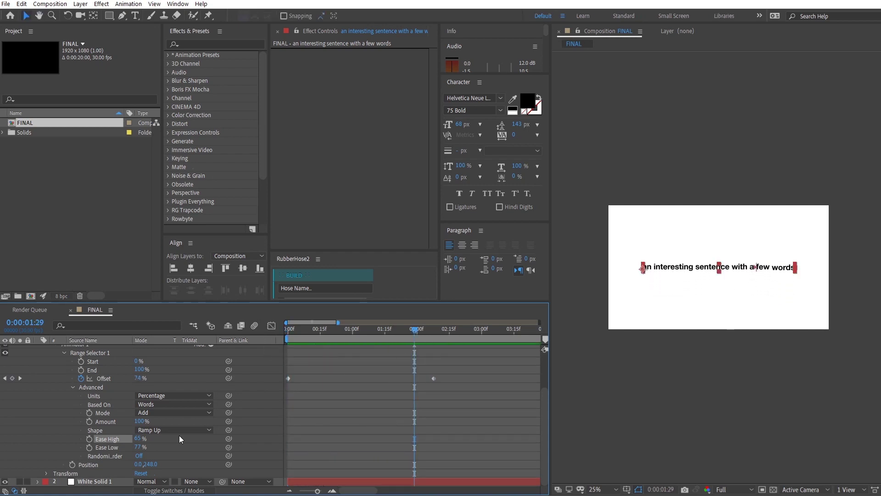
left_click_drag(134, 449, 123, 449)
left_click(288, 331)
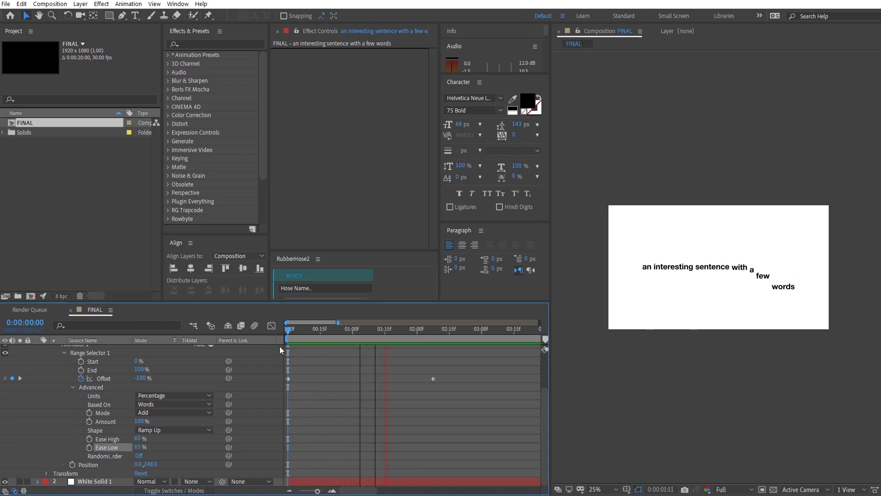
Move the ending Offset keyframe to about 1 second 21 frames and set Ease High to 34%
left_click_drag(434, 378, 398, 379)
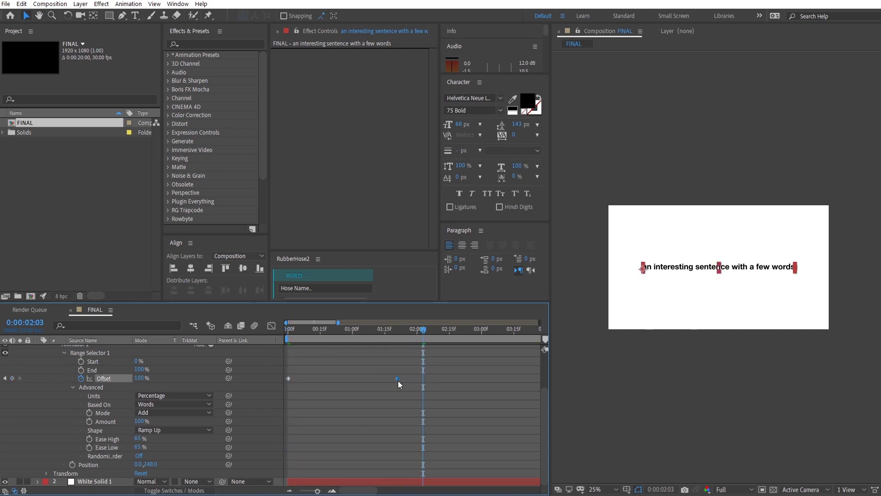
left_click_drag(145, 436, 125, 440)
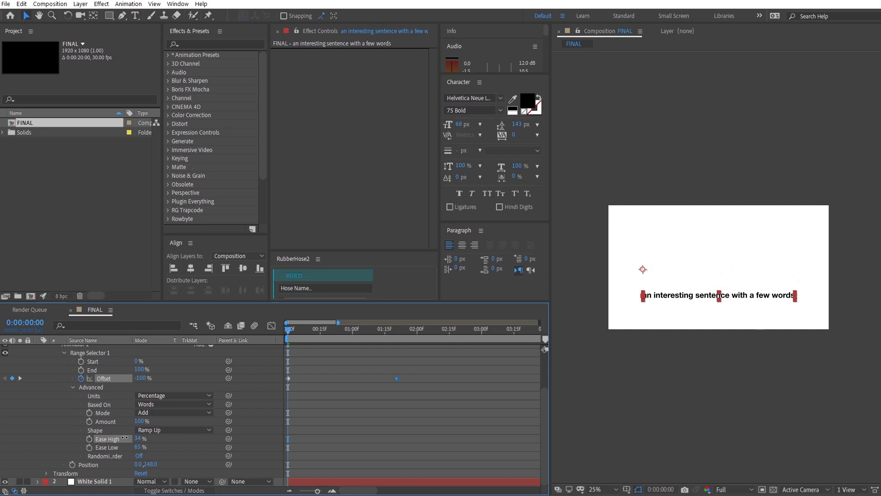
key("space")
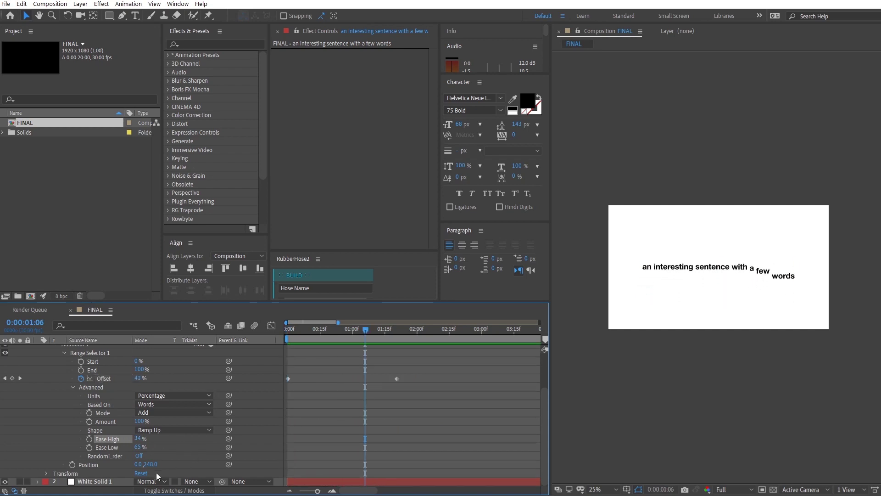
Set the animator's Position to 0, 333 and preview the word-by-word animation
left_click(101, 464)
key("space")
key("space")
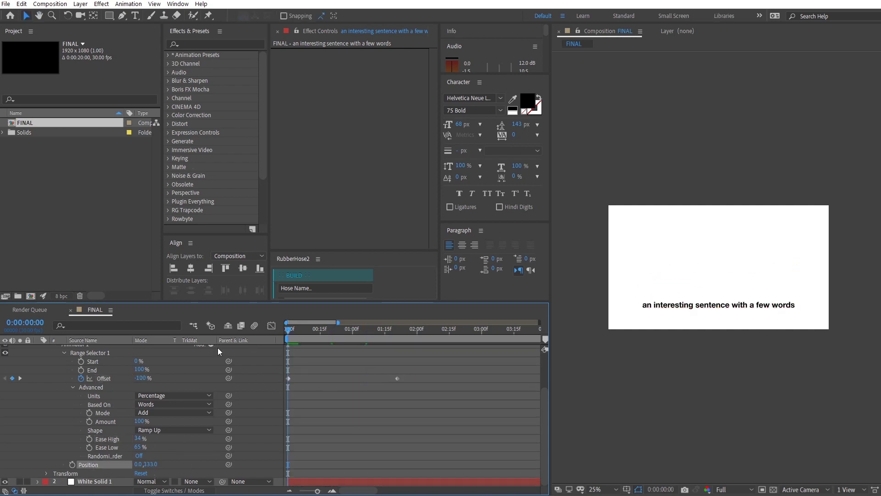
key("space")
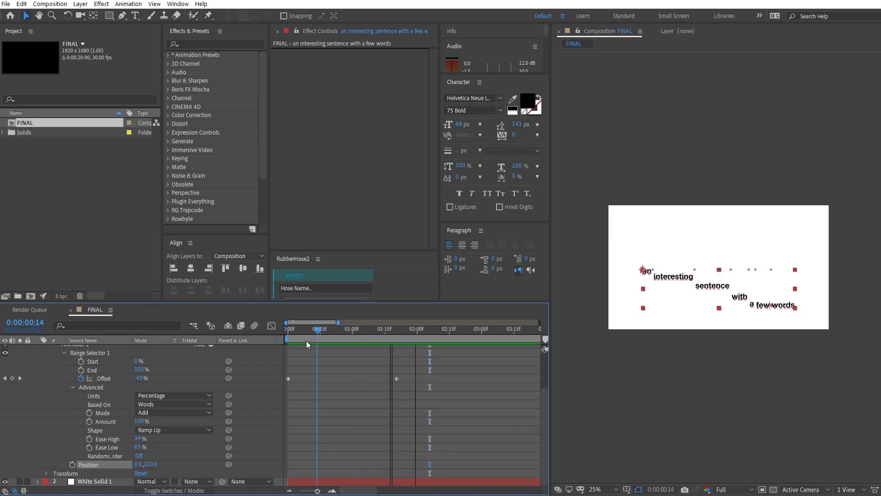
left_click(429, 379)
scroll(322, 393, "up", 3)
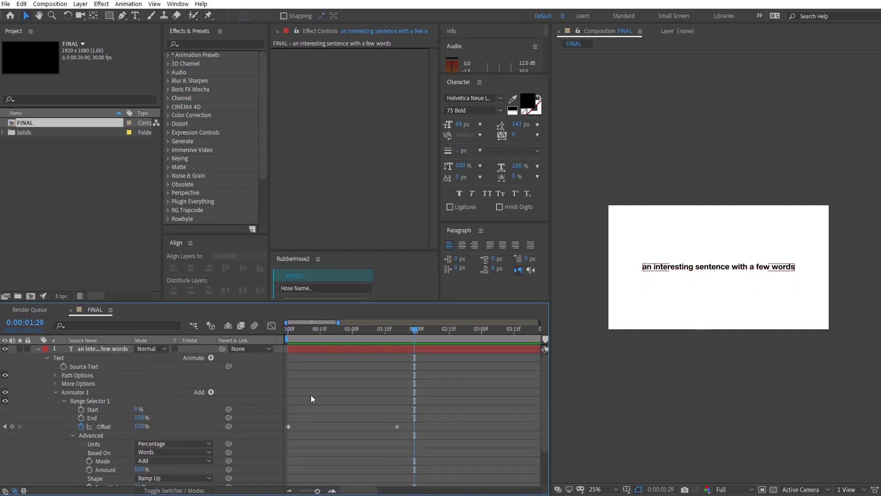
Draw a yellow rectangle that covers the whole sentence
key("u")
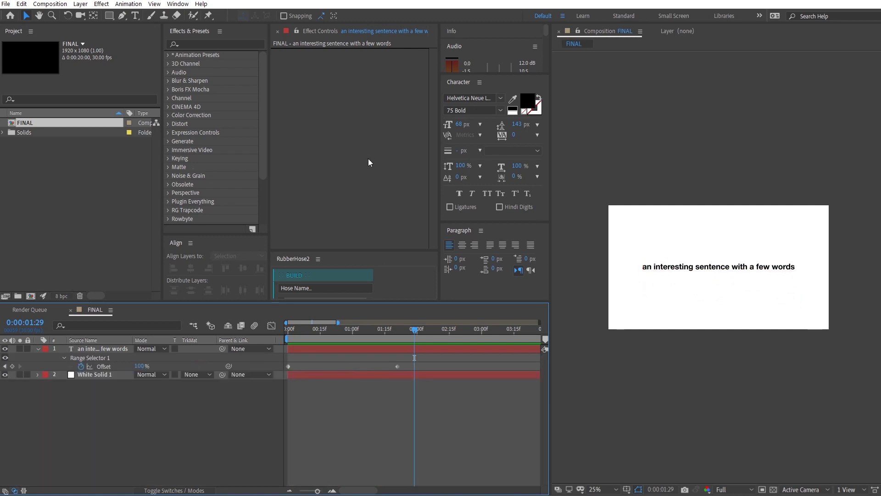
left_click(110, 15)
key("period")
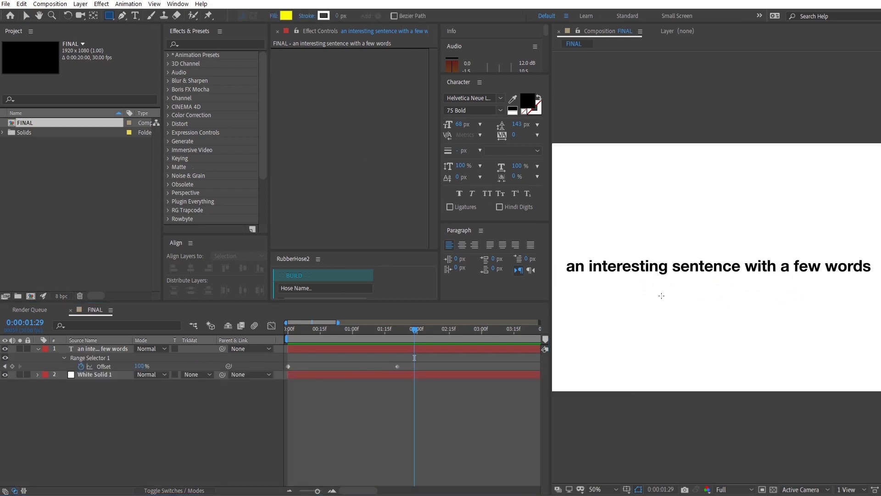
left_click_drag(564, 256, 875, 280)
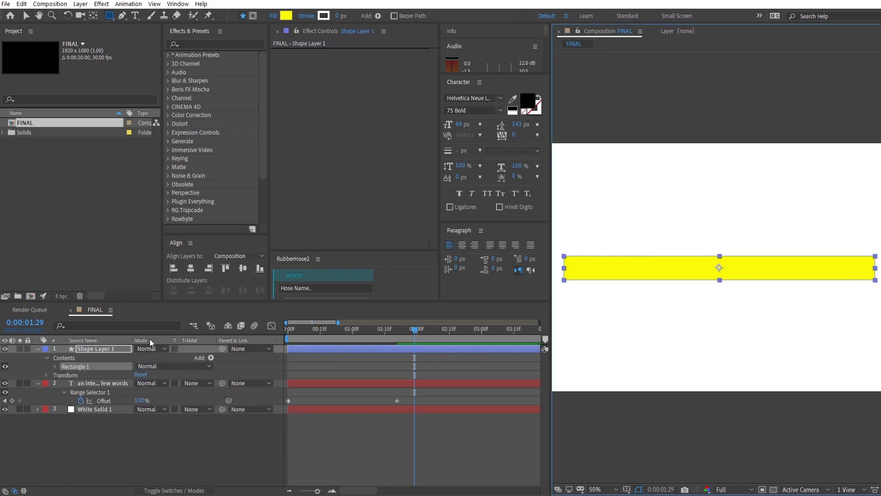
Place the rectangle's shape layer directly below the text layer and reveal its Position property
left_click(105, 351)
key("ctrl+bracketleft")
left_click(115, 429)
left_click(184, 359)
left_click(95, 372)
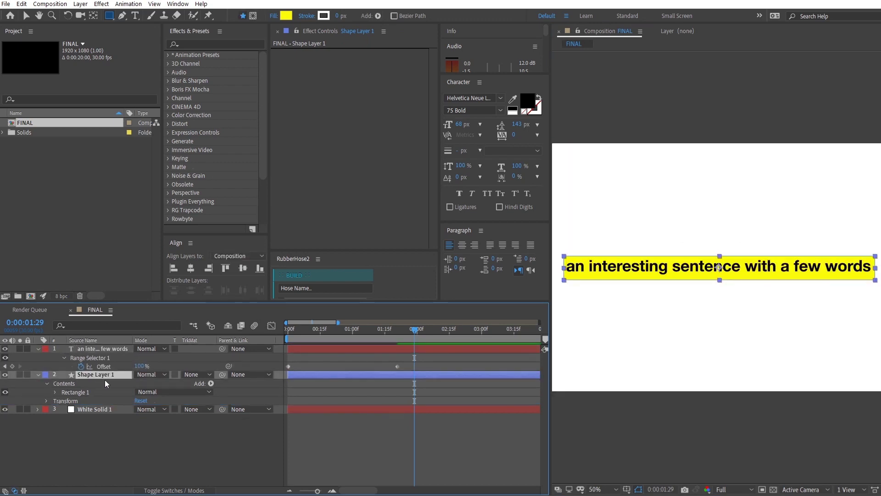
key("p")
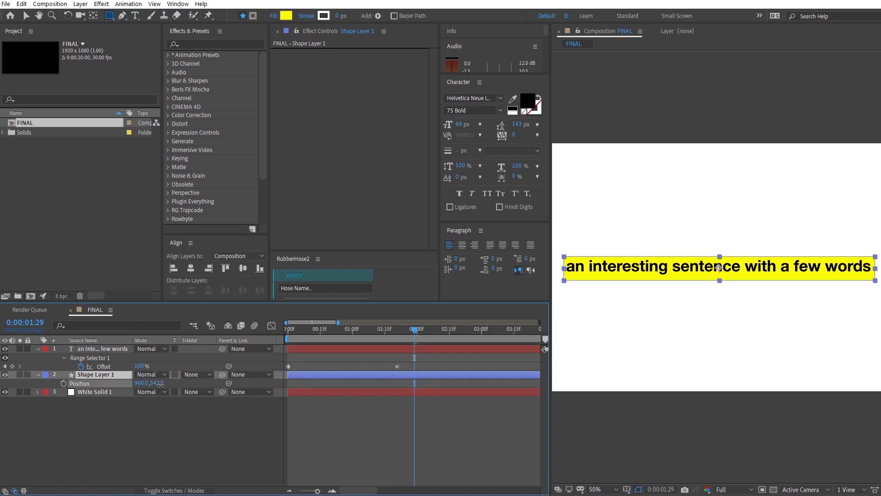
left_click(150, 409)
Apply the Set Matte effect to the text layer and take the matte from the yellow shape layer
left_click_drag(402, 334, 340, 338)
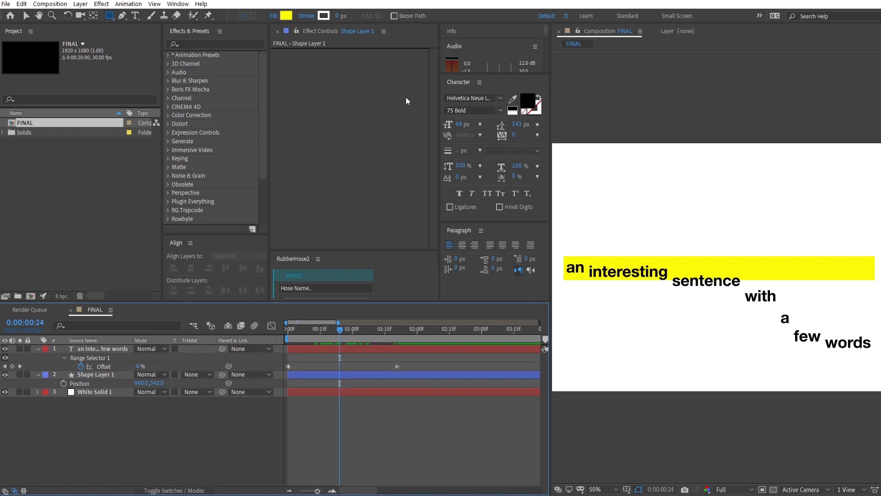
left_click(94, 374)
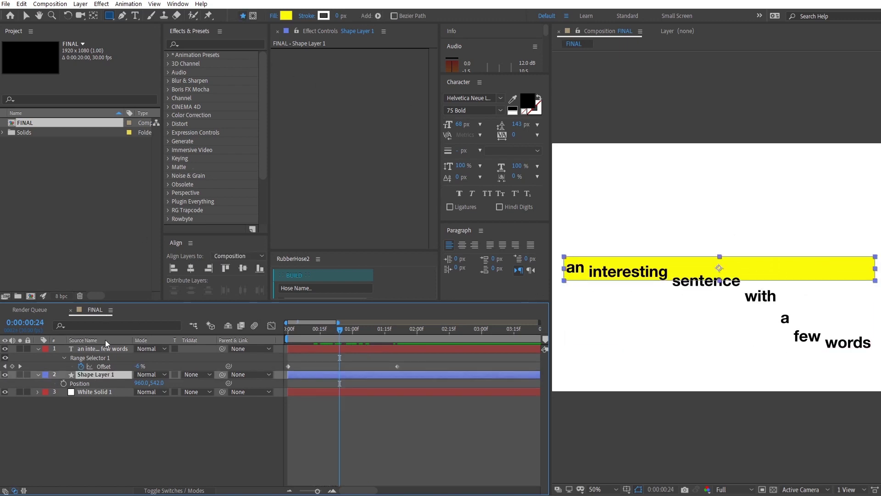
left_click(113, 350)
left_click(219, 44)
type("s")
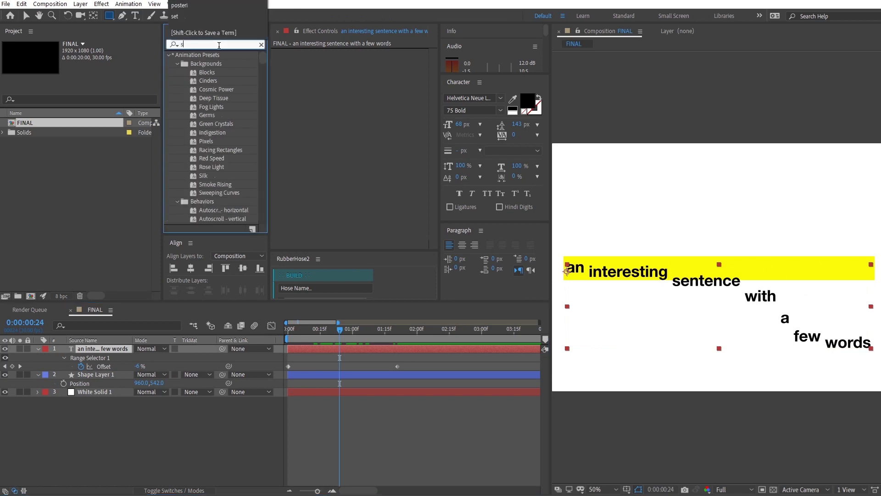
type("et matte")
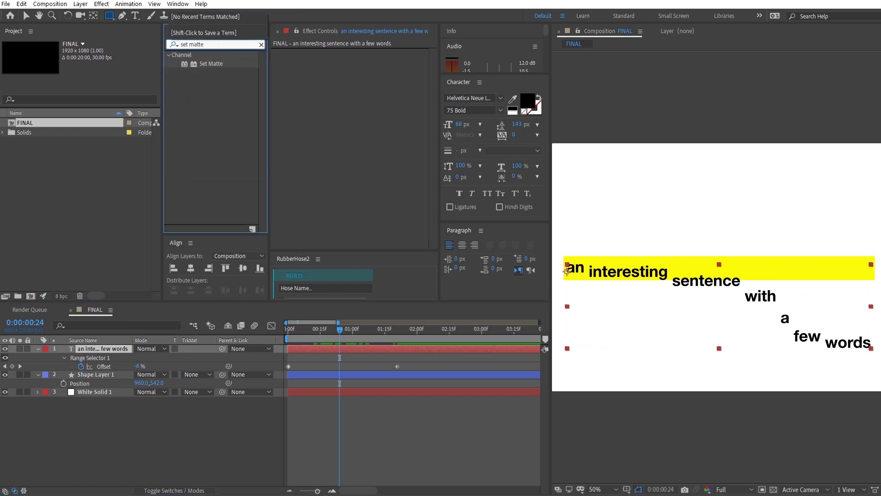
left_click_drag(220, 65, 360, 64)
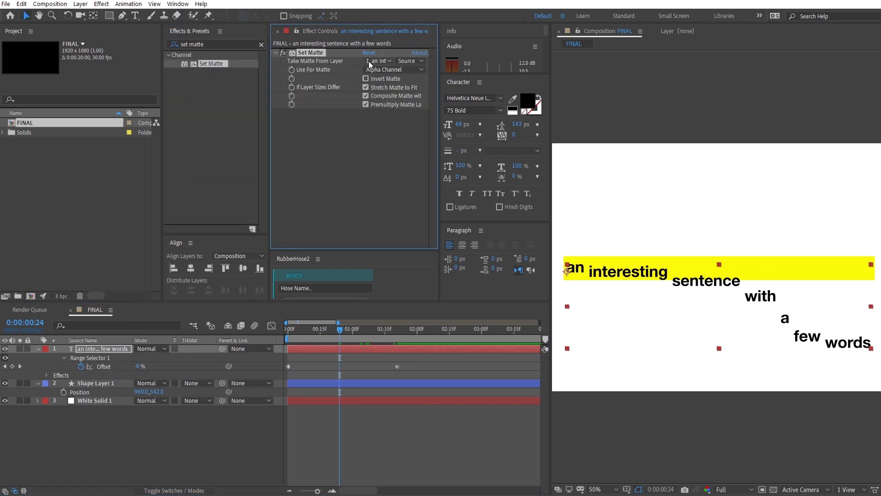
left_click(377, 61)
left_click(402, 96)
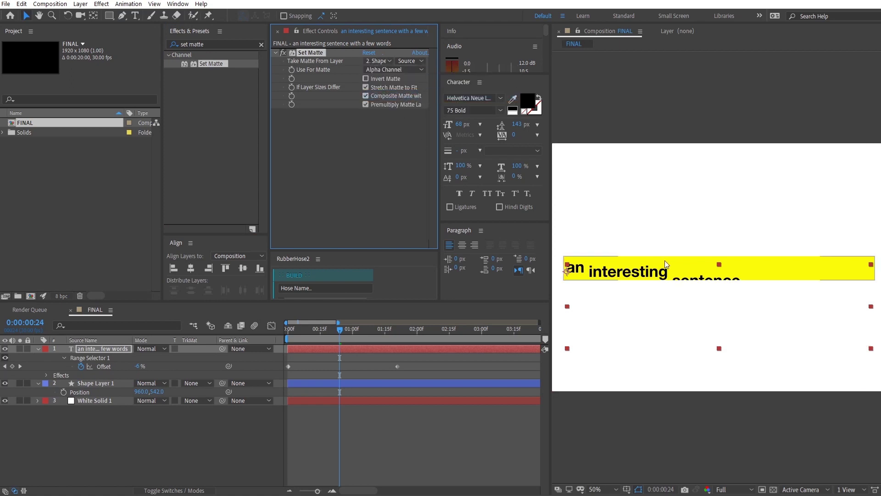
Preview the matted word animation from the start and scrub through it
left_click(385, 70)
left_click(333, 338)
left_click(293, 340)
key("space")
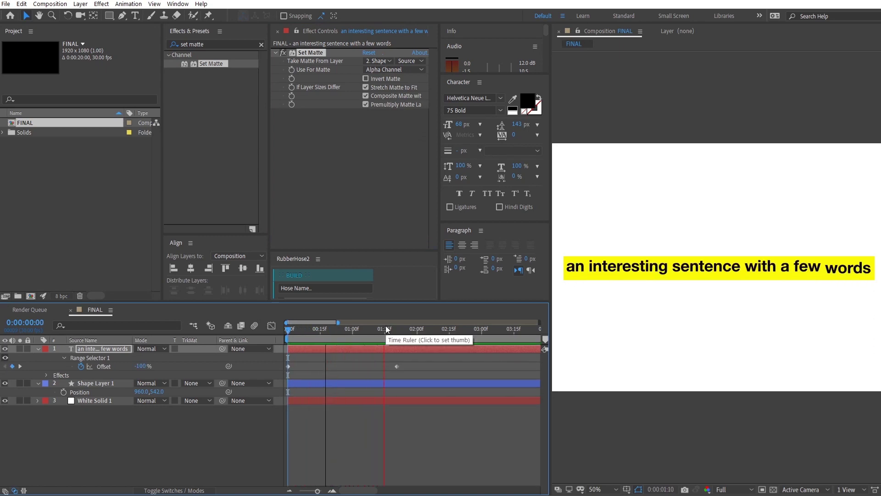
key("space")
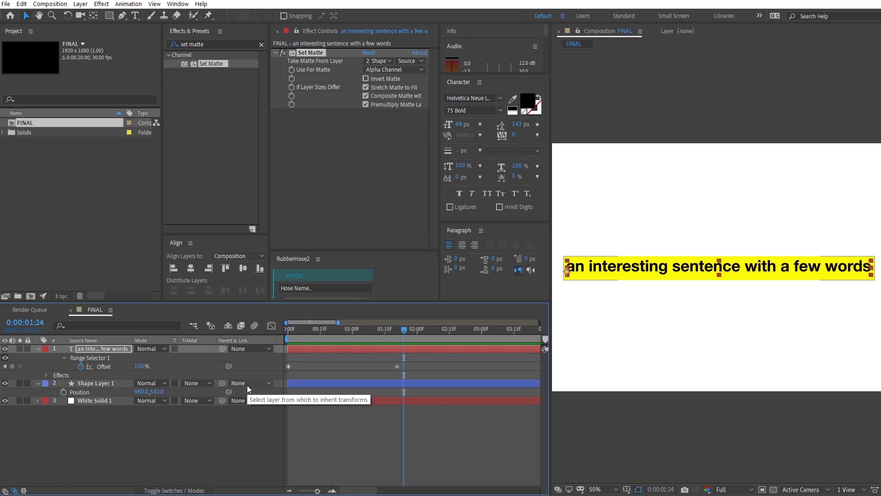
left_click_drag(366, 331, 312, 338)
key("space")
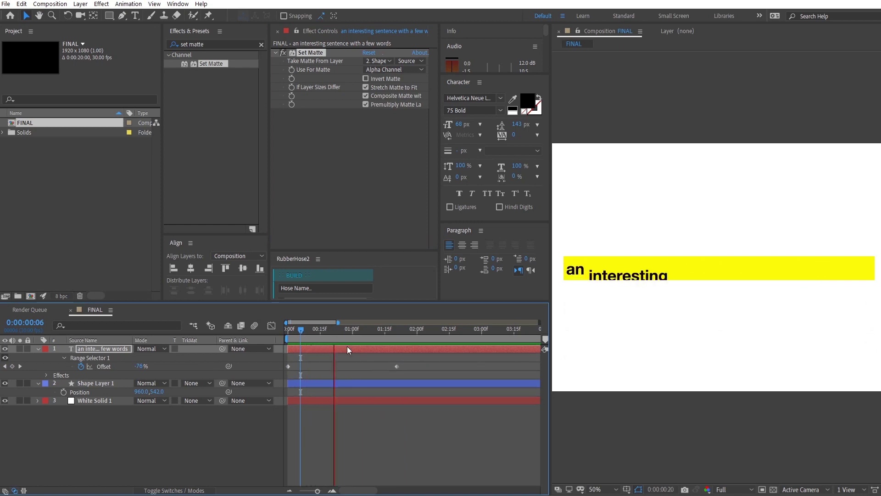
key("space")
left_click_drag(393, 338, 410, 351)
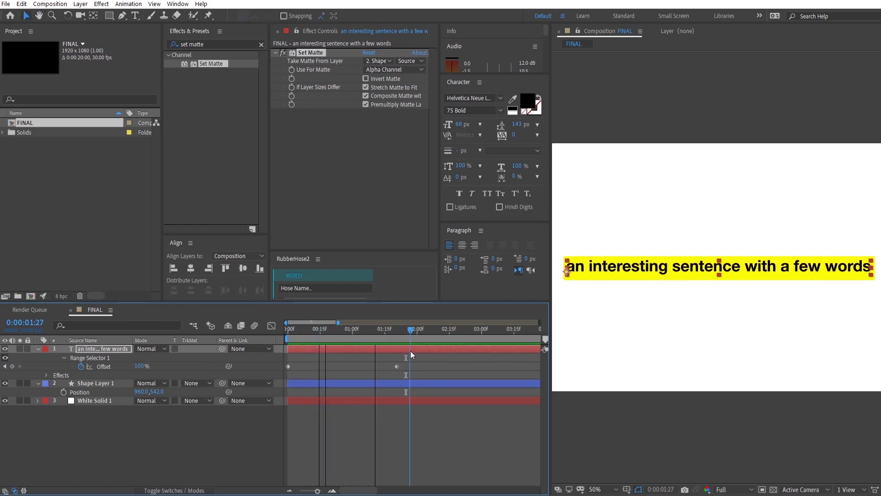
Add an adjustment layer above the text and apply Posterize Time to it with a frame rate of 12
left_click(118, 433)
right_click(177, 419)
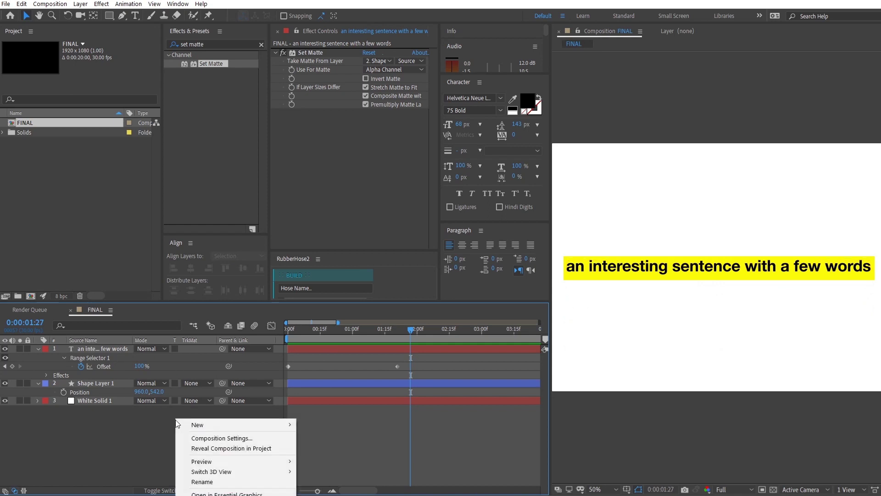
mouse_move(202, 424)
left_click(331, 495)
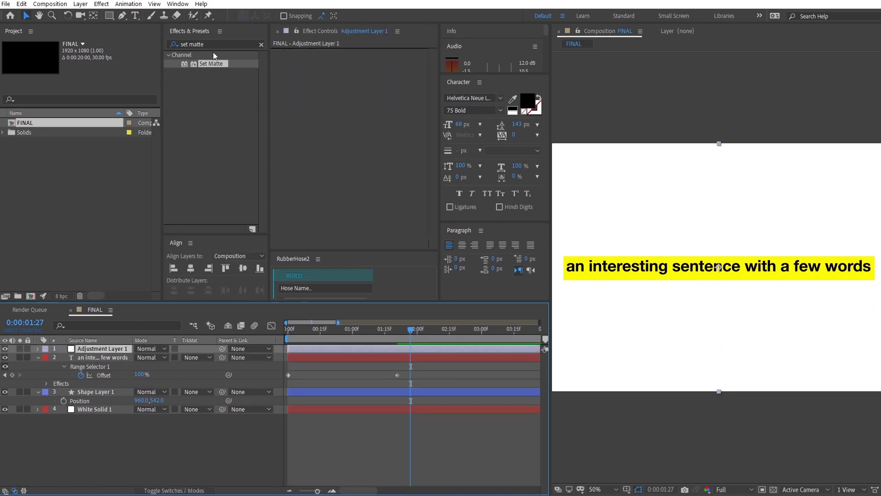
key("ctrl+5")
type("posteri")
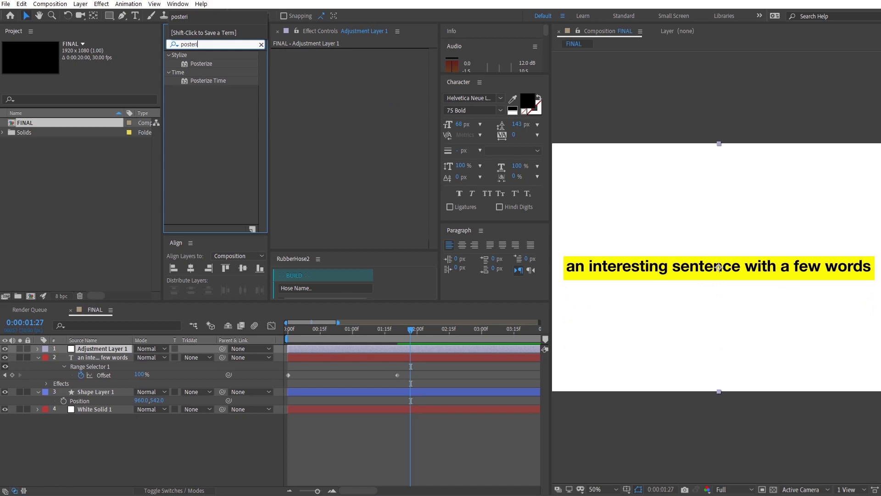
left_click_drag(197, 82, 348, 85)
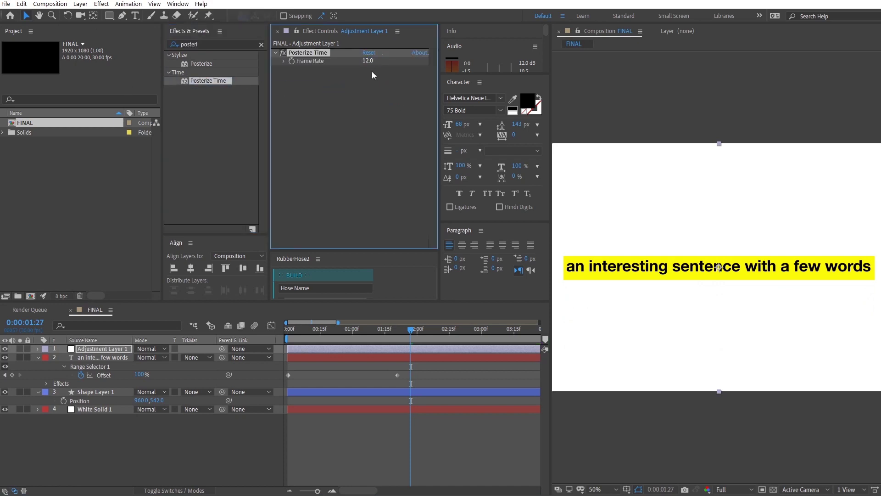
Preview the posterized animation from the first frame
left_click_drag(359, 329, 289, 329)
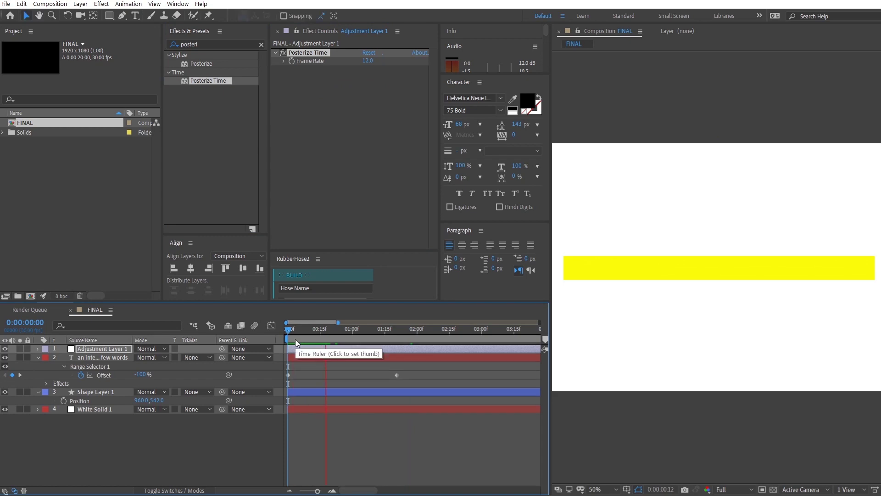
key("space")
key("space")
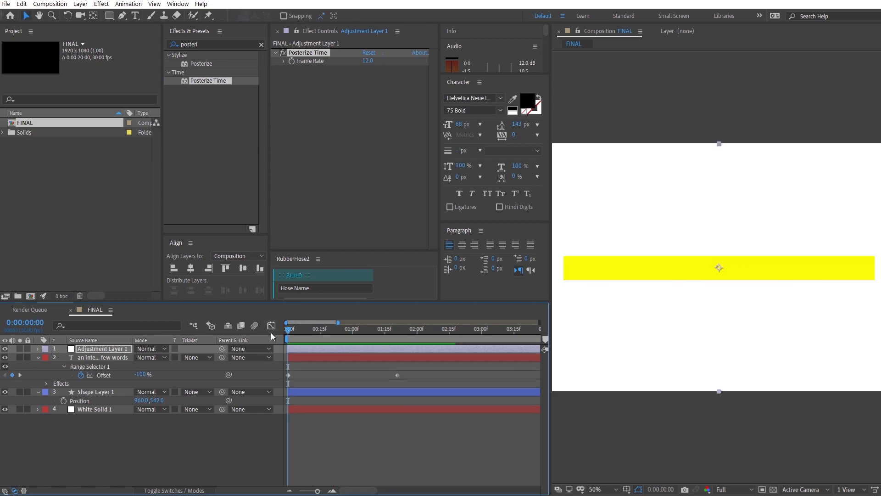
key("space")
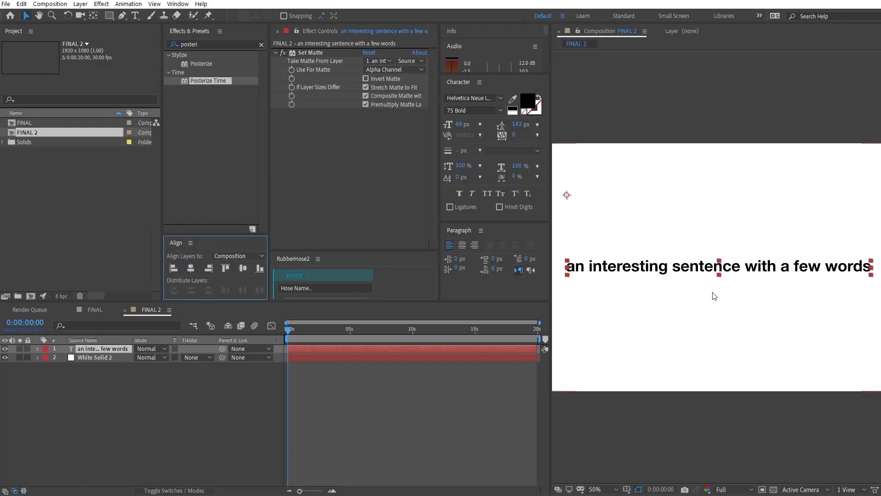
Extend the sentence in the FINAL 2 composition with "and some other words to make it a very long paragraph of text."
double_click(822, 267)
left_click(830, 268)
double_click(849, 267)
key("End")
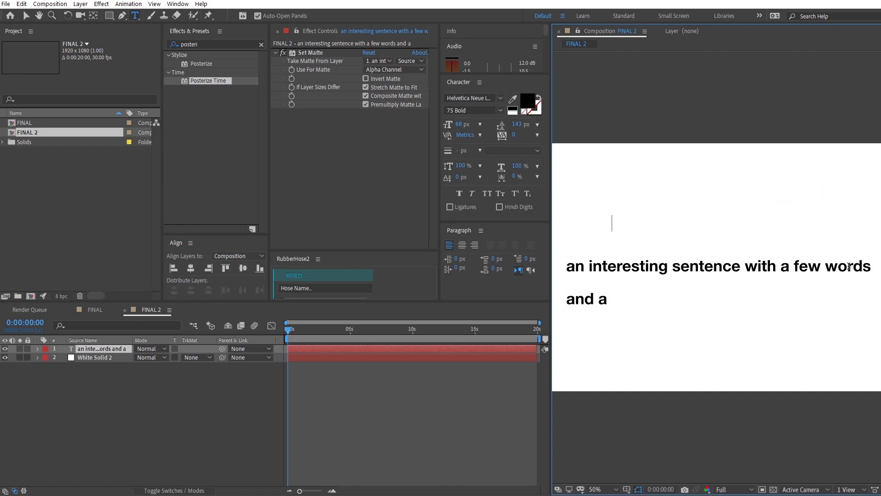
type("and some other words")
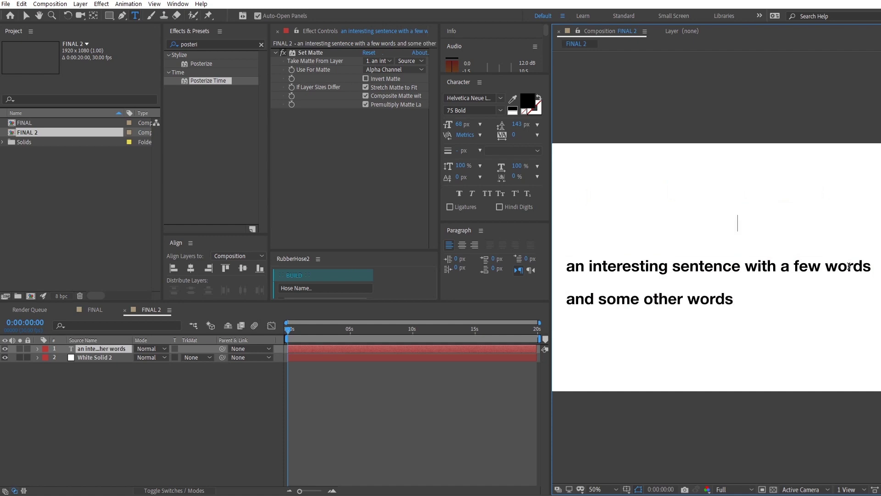
type(" to make it")
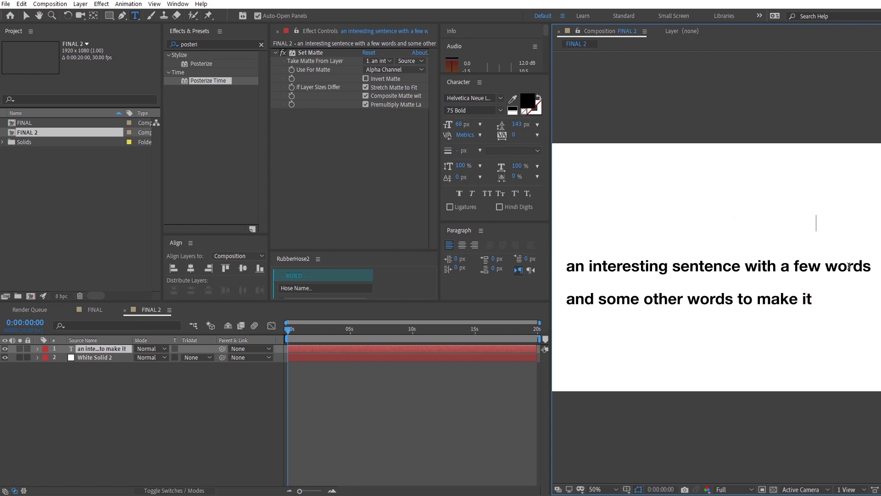
type(" a very long pa")
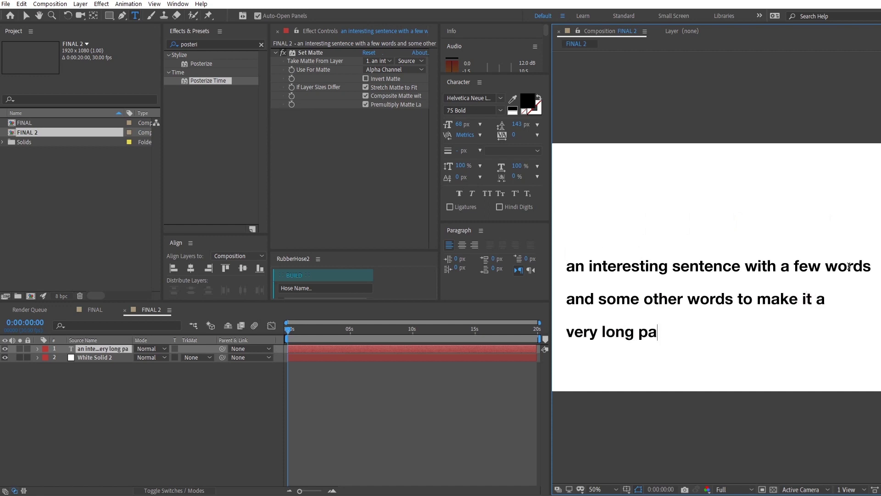
type("ragraph")
type("of text.")
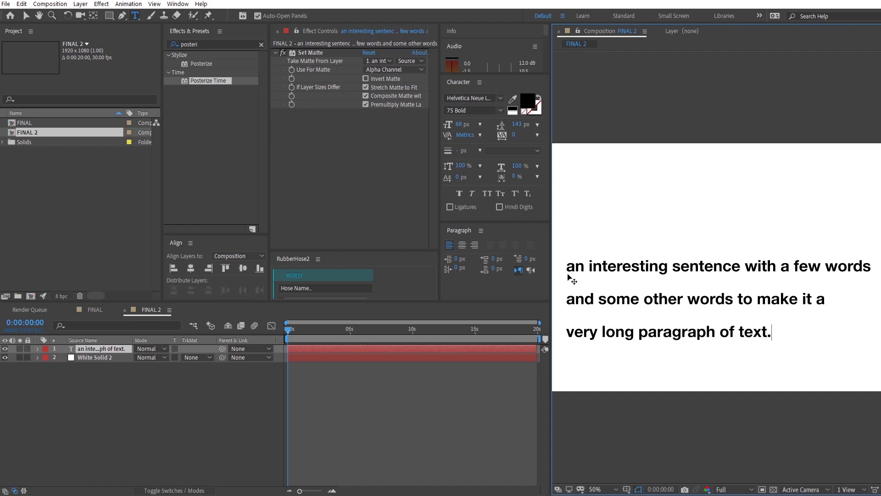
Set the whole paragraph's leading to 71 px and its font style to 65 Medium
left_click(169, 386)
left_click_drag(319, 329, 360, 320)
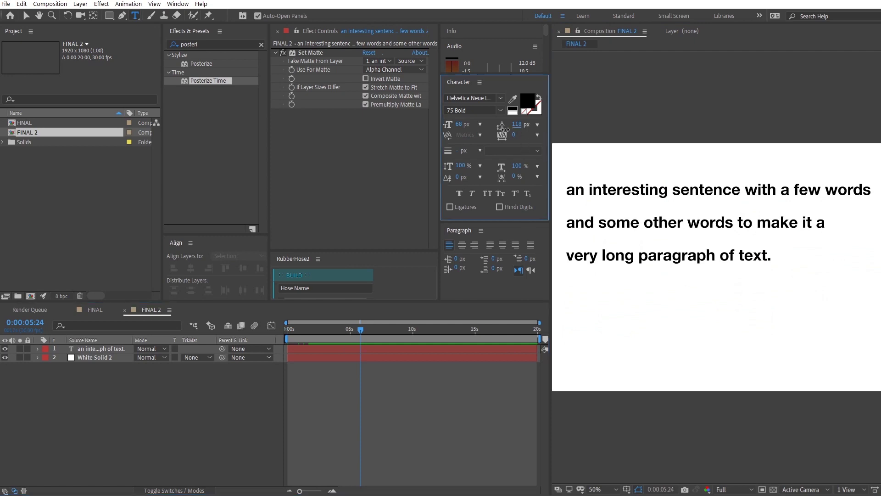
left_click(631, 222)
key("ctrl+a")
left_click_drag(516, 124, 486, 132)
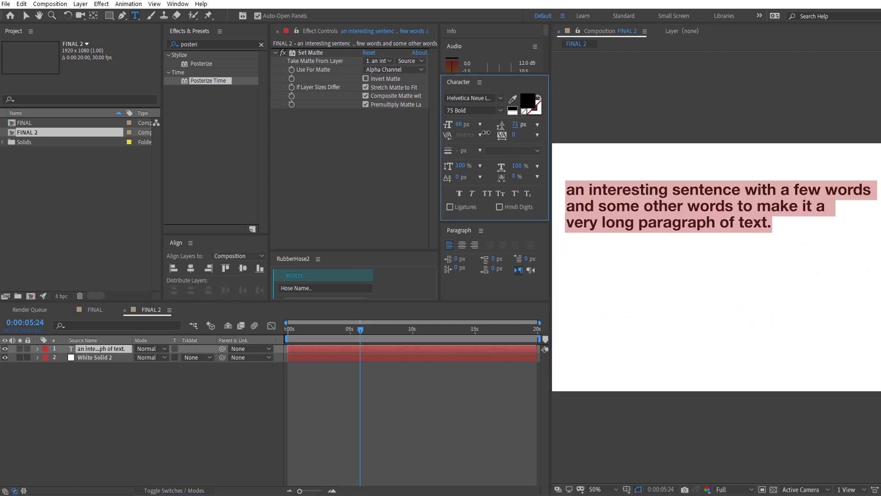
left_click(501, 111)
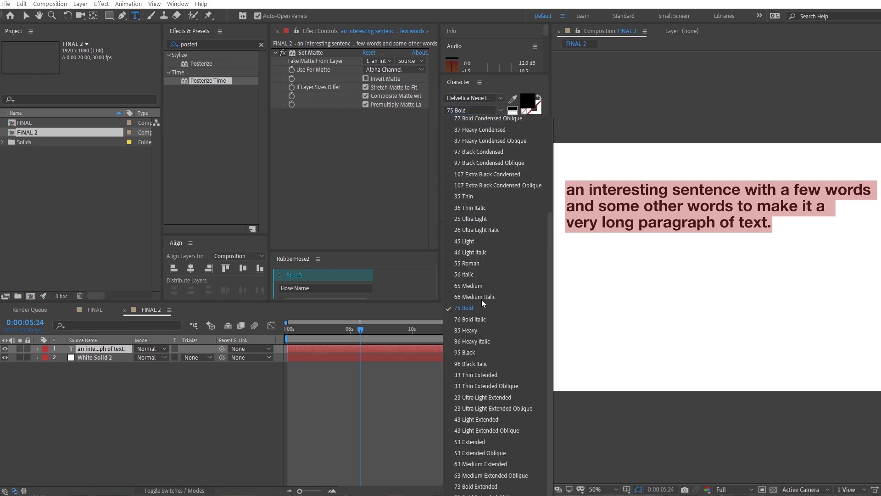
left_click(485, 287)
left_click(269, 398)
Lower the paragraph to the vertical middle of the composition, at Position 295.6, 471.7
left_click(106, 350)
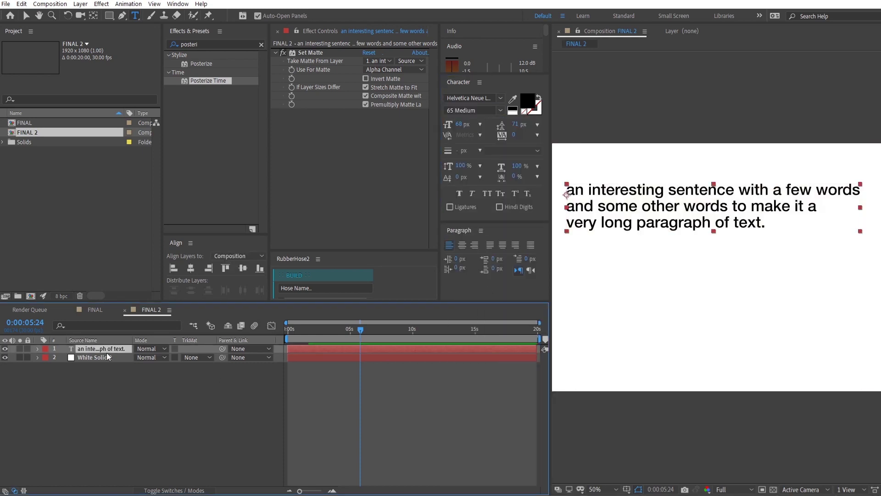
left_click(158, 385)
left_click(111, 348)
key("p")
left_click_drag(146, 361, 259, 361)
key("comma")
key("period")
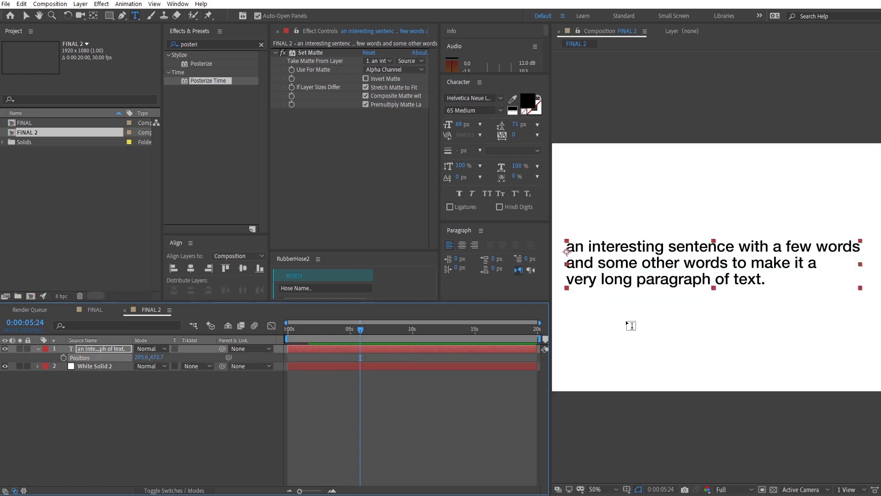
Animate the paragraph word by word with Position 0, 333, Ease High 22% and Ease Low 100%, preview it, and collapse the layer
left_click_drag(333, 326, 260, 342)
left_click(83, 341)
left_click(329, 372)
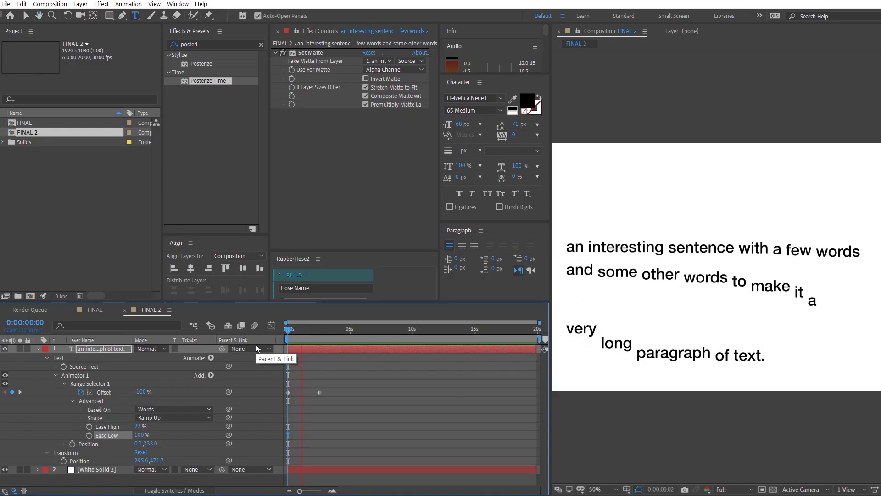
key("space")
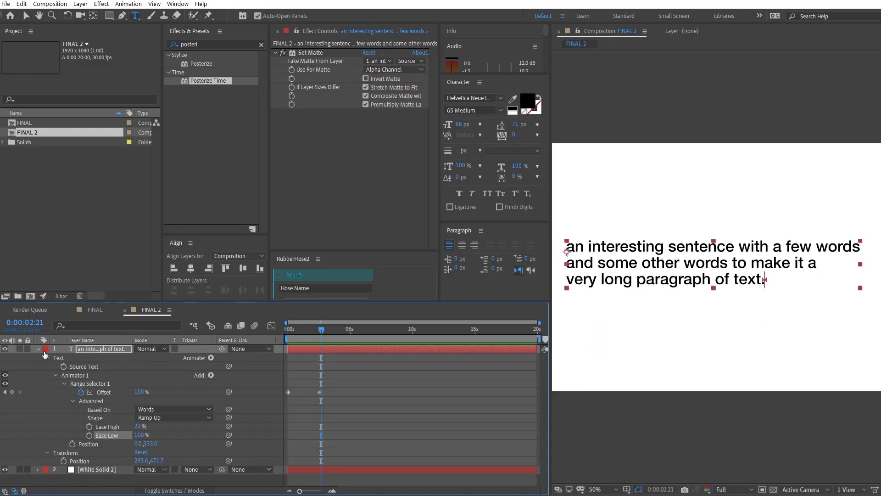
left_click(40, 350)
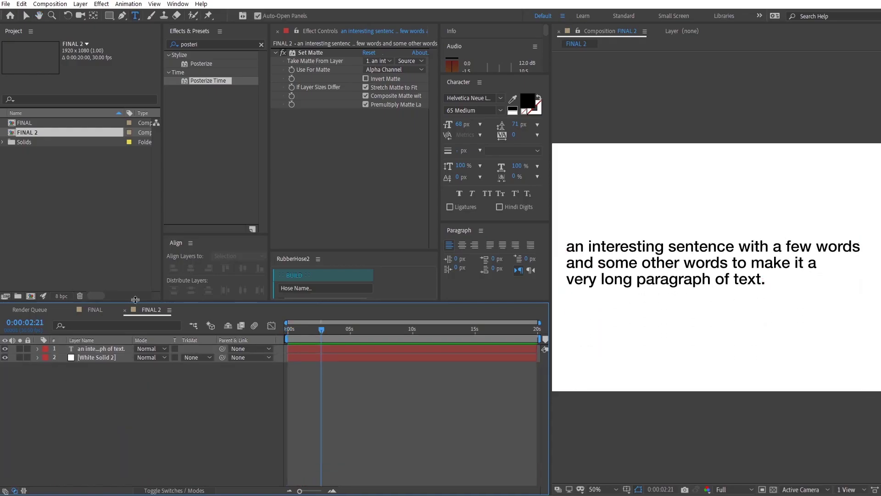
Draw a yellow rectangle covering the paragraph's first line and place its layer beneath the text layer
left_click(111, 18)
left_click_drag(565, 239, 862, 255)
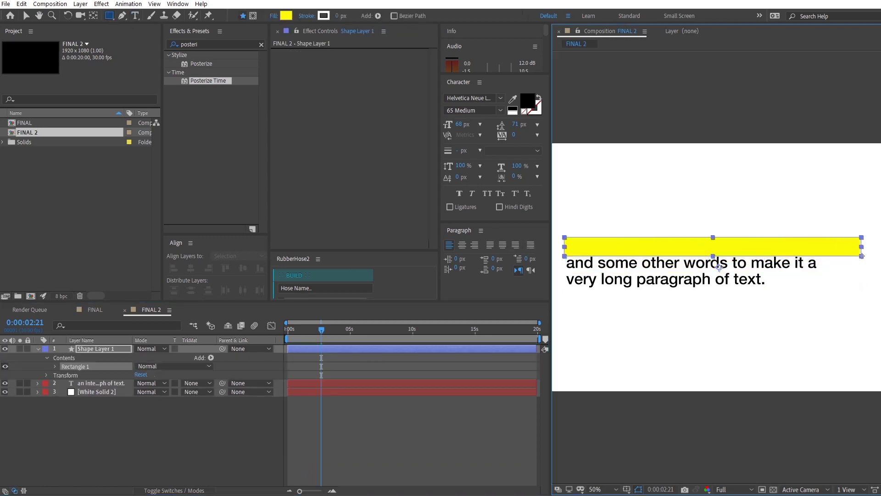
left_click(141, 419)
left_click_drag(116, 348, 96, 386)
left_click(89, 347)
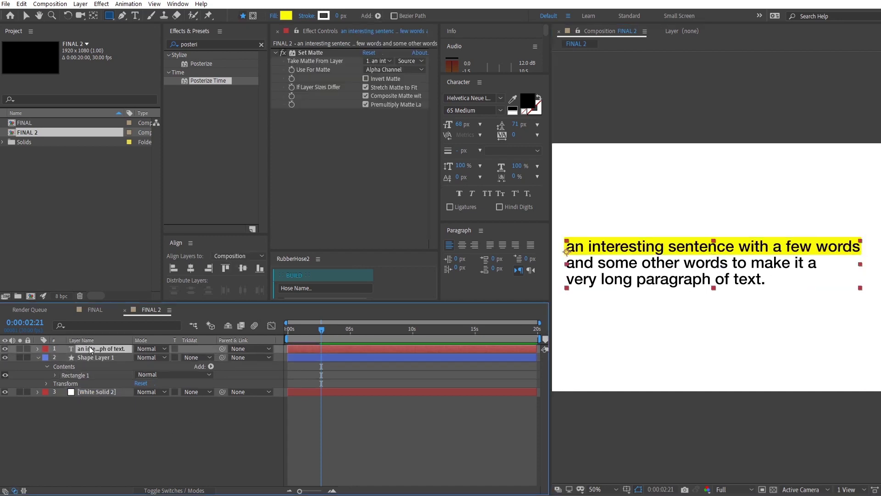
Go to the text's last Offset keyframe and apply the CC RepeTile effect to the rectangle layer
key("u")
mouse_move(329, 335)
left_mouse_down()
mouse_move(266, 340)
mouse_move(317, 335)
left_mouse_up()
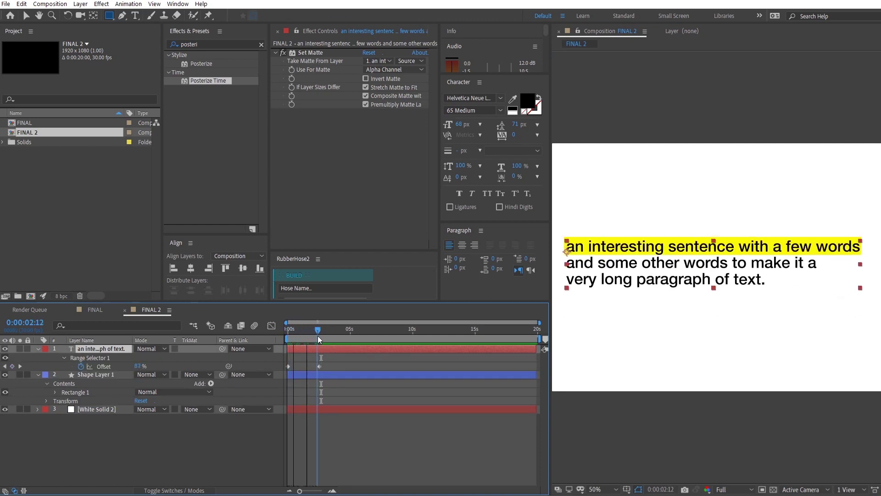
left_click(20, 366)
left_click(112, 374)
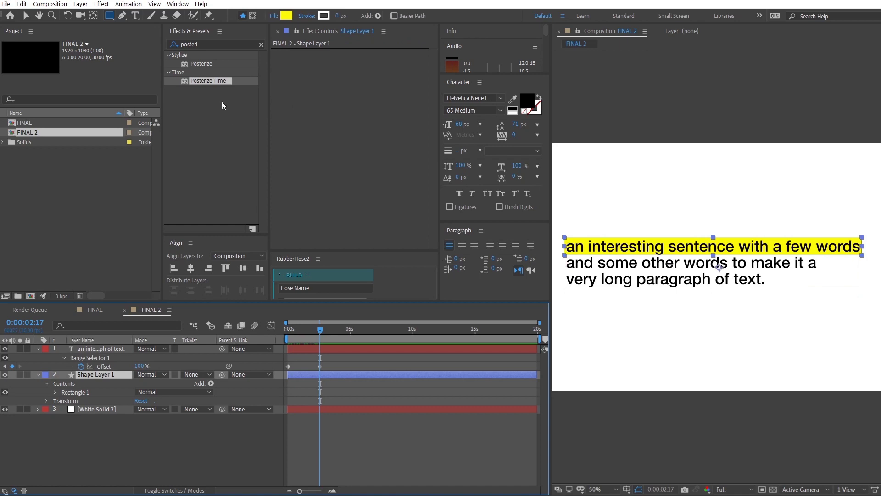
left_click(219, 44)
type("repetile")
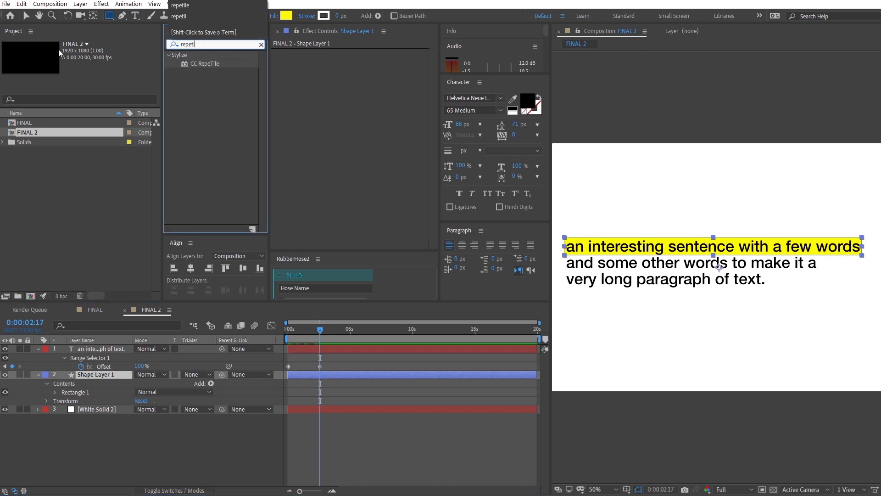
double_click(204, 63)
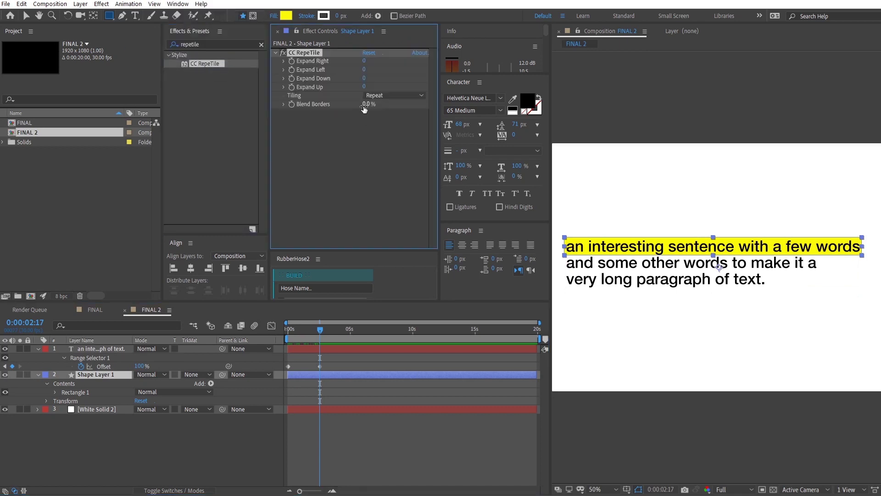
Keyframe the rectangle's Expand Down at 148 on 0:00:02:17 and 0 on 0:00:00:17, and preview the expansion
left_click_drag(364, 80, 453, 92)
left_click(291, 79)
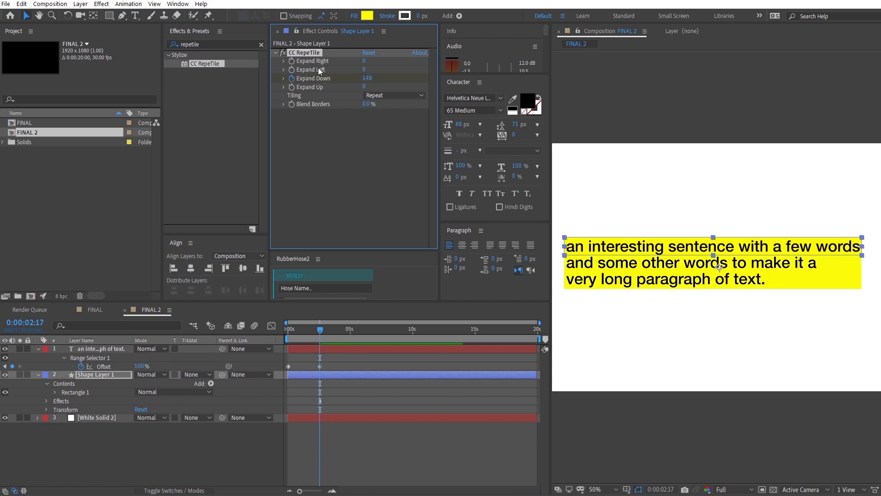
left_click_drag(320, 336, 295, 337)
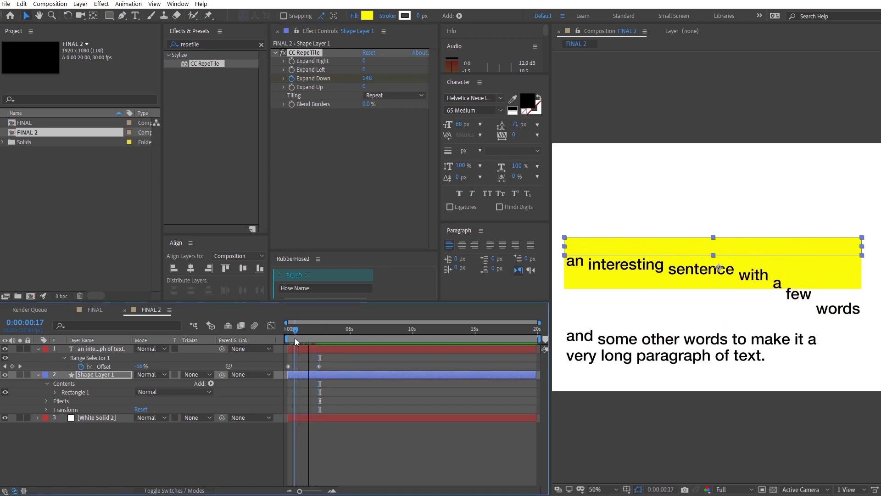
left_click_drag(368, 81, 299, 83)
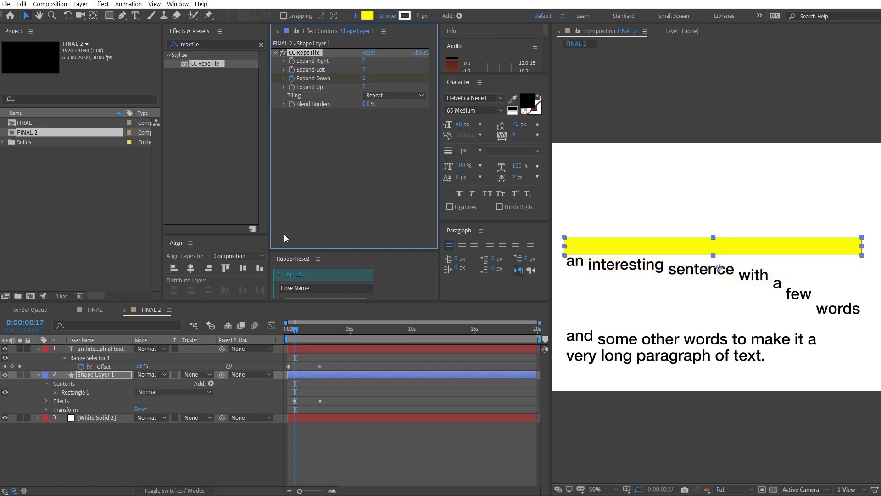
key("space")
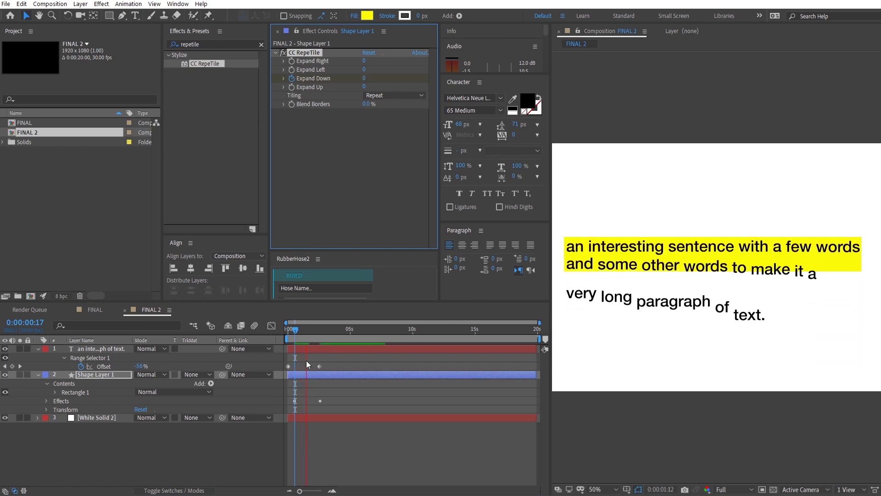
key("space")
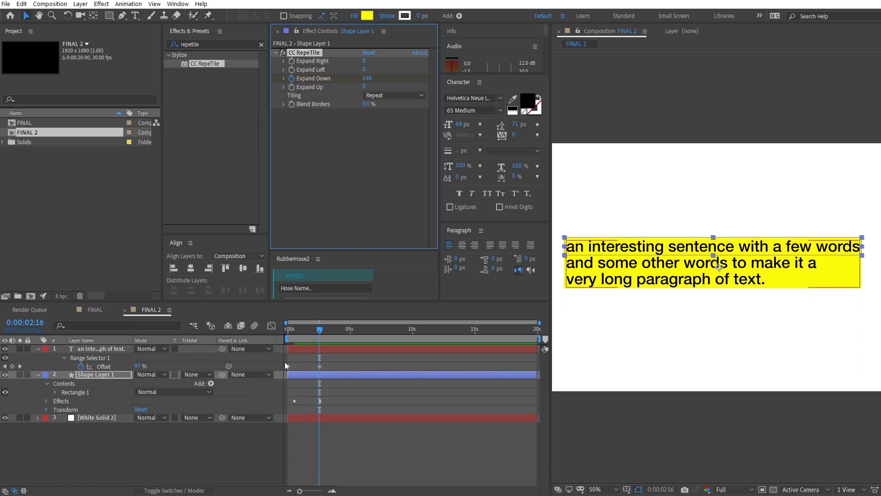
Move the text layer beneath the rectangle layer, set its track matte to Alpha Matte "Shape Layer 1", and preview the reveal
left_click(104, 348)
left_click_drag(104, 346, 106, 381)
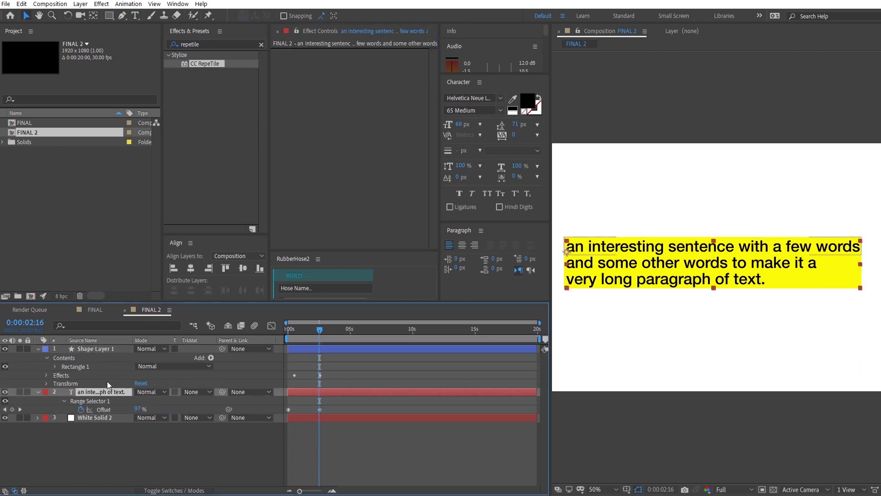
left_click(106, 348)
left_click(4, 348)
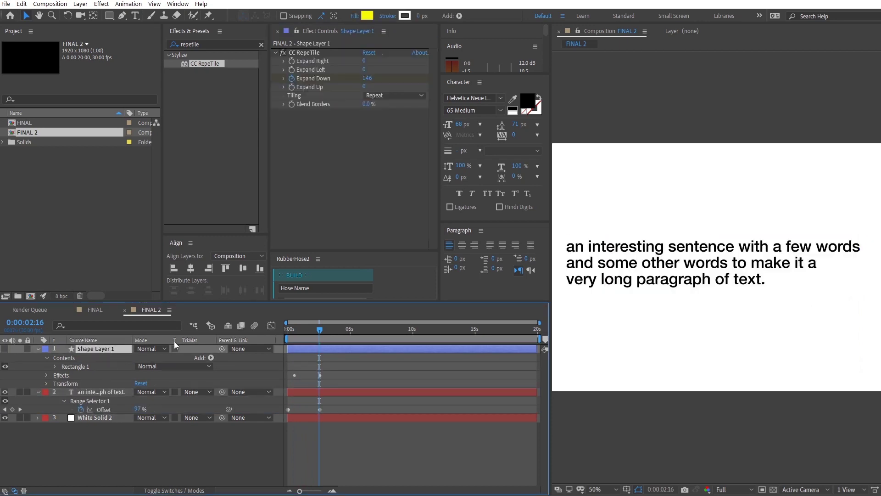
left_click(198, 391)
left_click(190, 437)
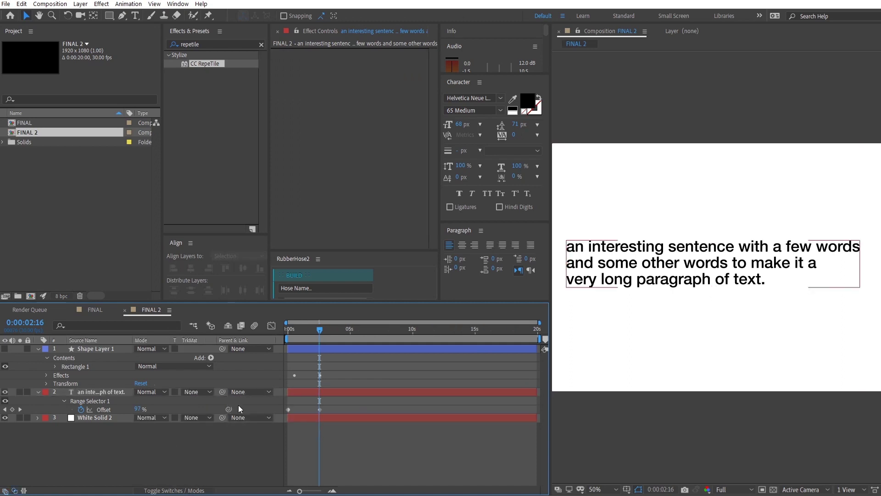
left_click(202, 393)
left_click(227, 418)
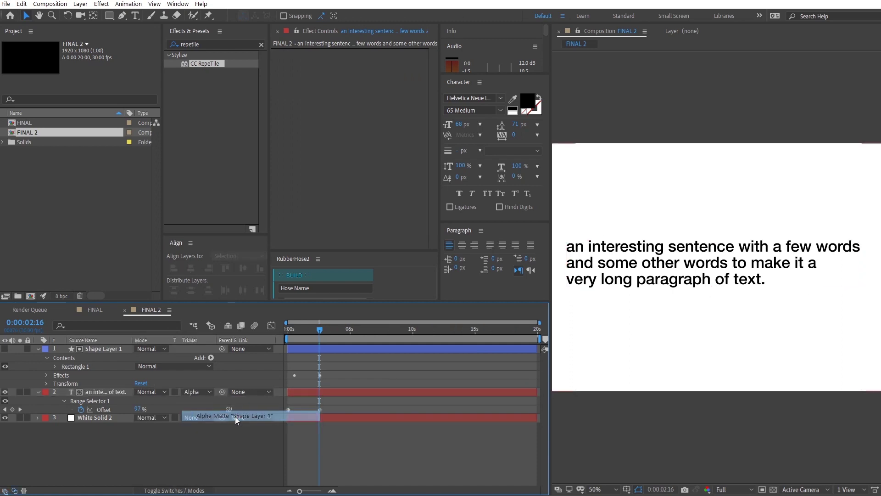
left_click_drag(320, 331, 269, 339)
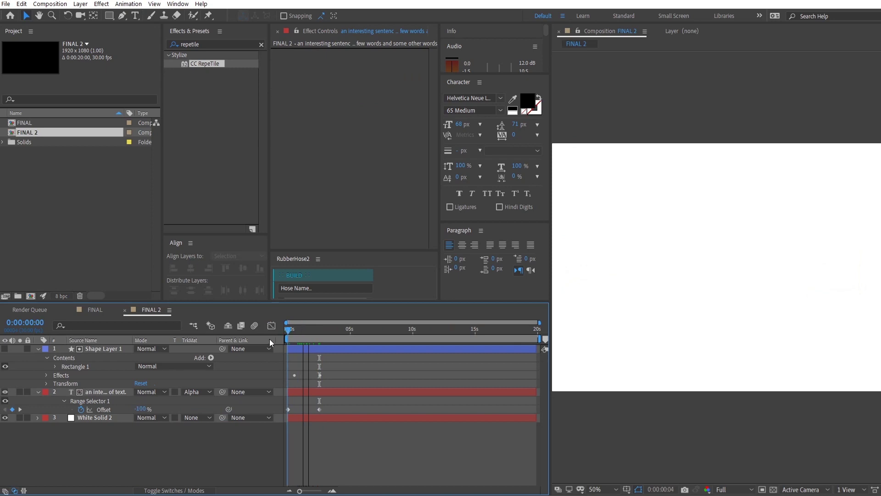
key("space")
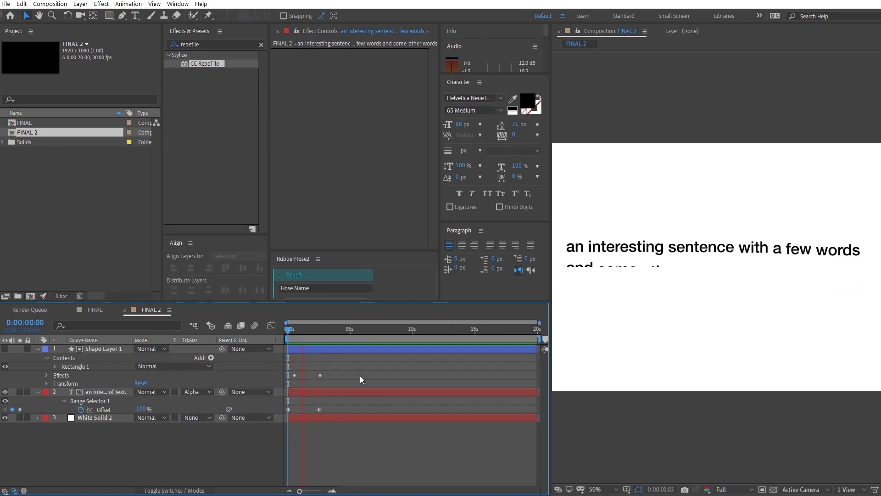
key("space")
Move the rectangle's last Expand Down keyframe earlier to about 0:00:01:24 and preview the timing
left_click(113, 350)
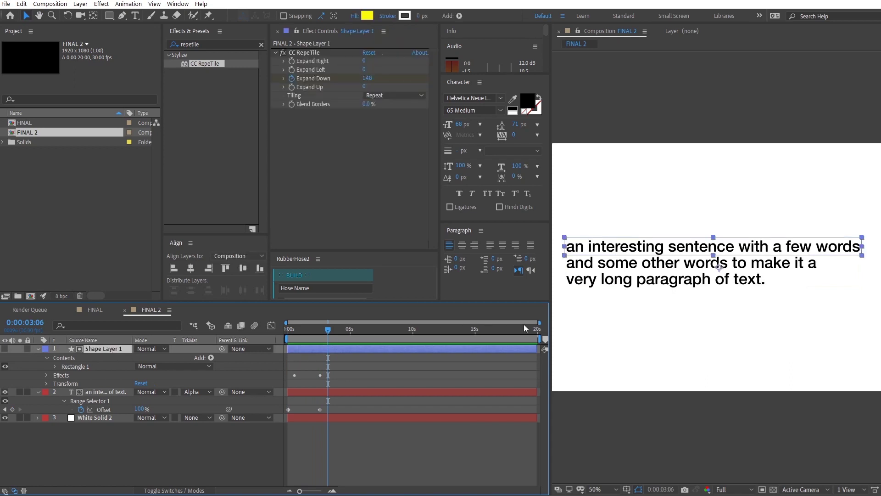
left_click_drag(539, 322, 357, 337)
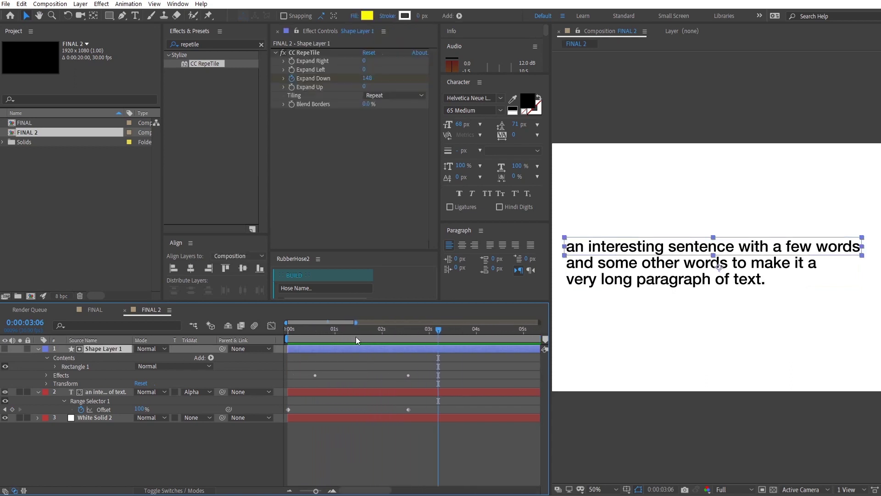
key("u")
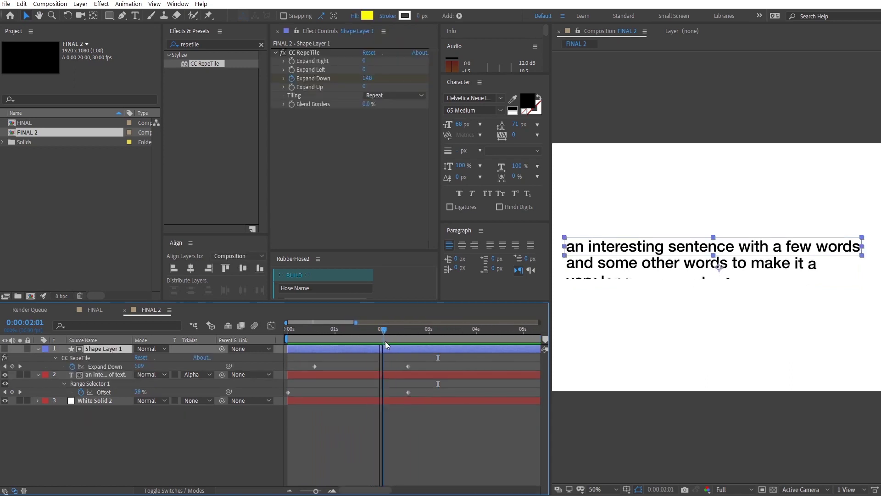
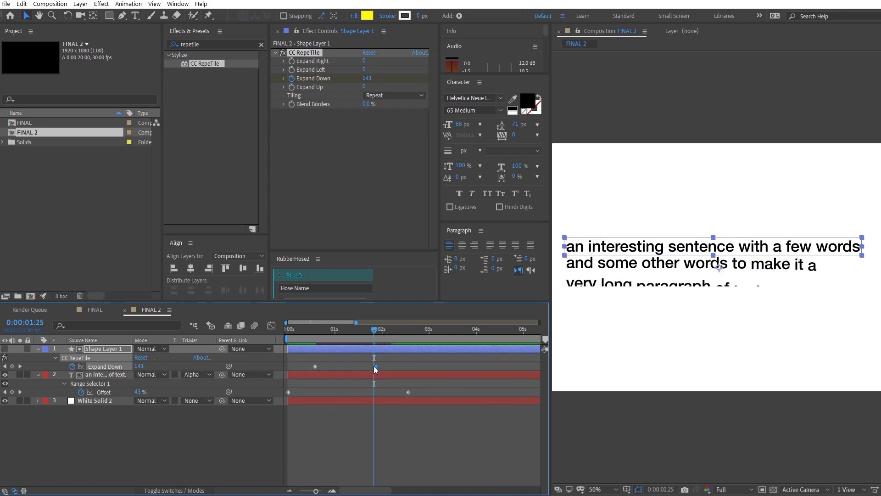
left_click_drag(376, 338, 303, 343)
key("space")
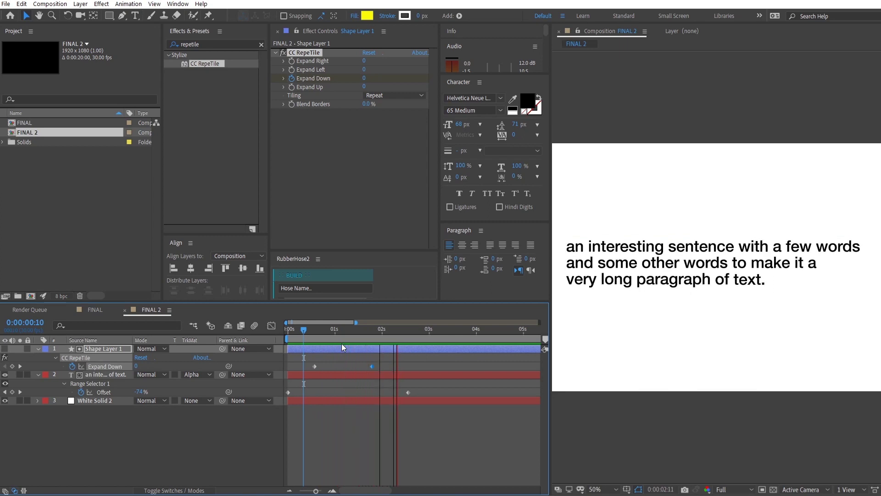
mouse_move(349, 329)
left_mouse_down()
mouse_move(358, 335)
mouse_move(334, 339)
mouse_move(351, 336)
left_mouse_up()
Set the text animator's Ease High to 58% and preview the paragraph animation
left_click(99, 375)
key("Home")
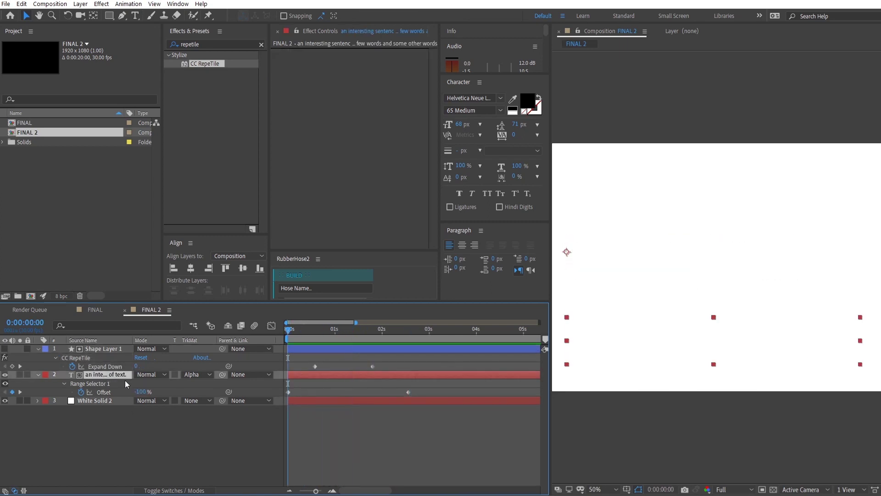
key("space")
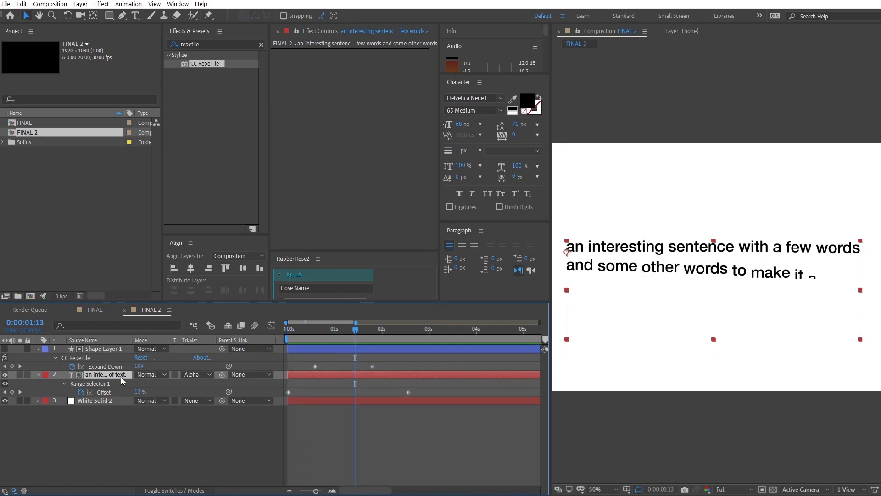
key("u")
key("u")
scroll(173, 399, "down", 1)
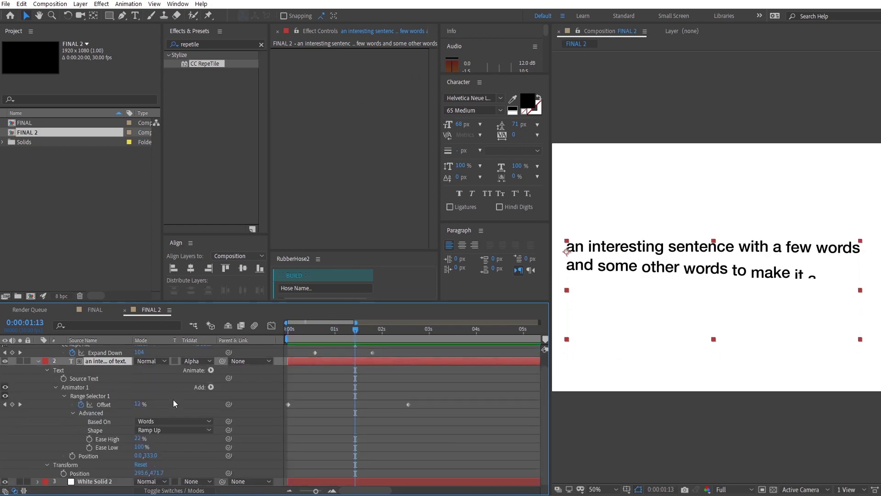
left_click_drag(138, 439, 160, 440)
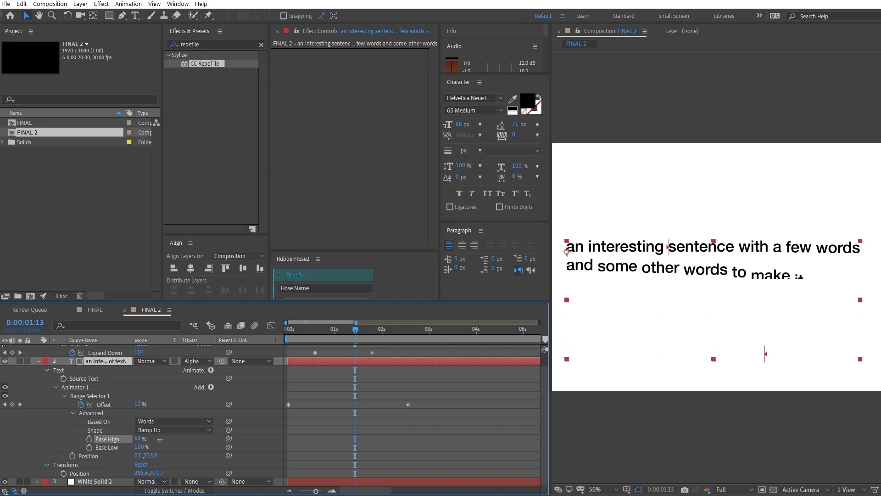
key("space")
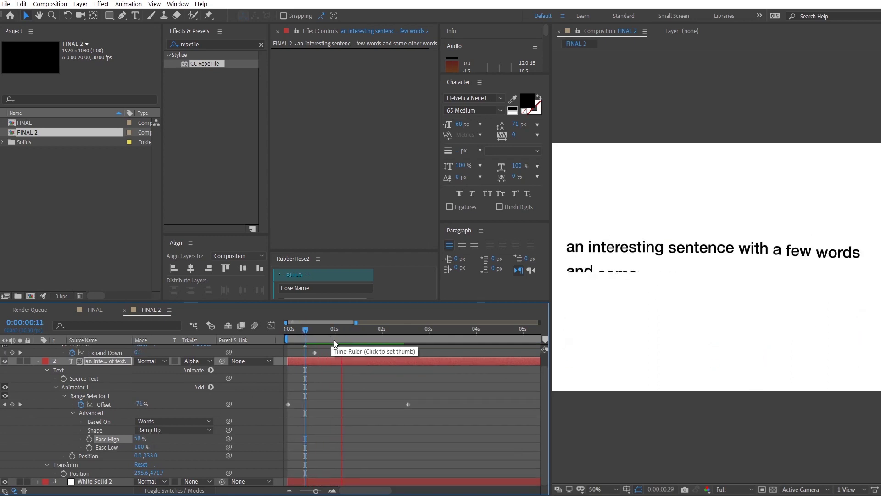
key("space")
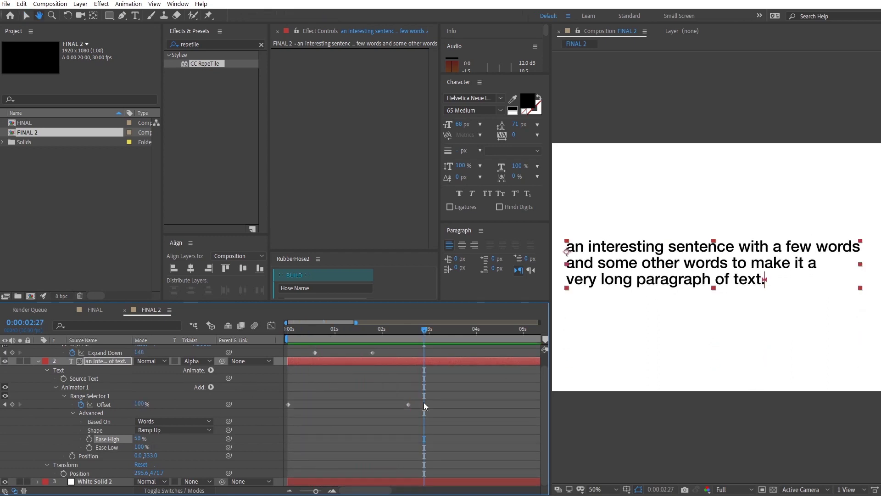
Collapse the open properties of the layers in the FINAL 2 timeline
scroll(423, 402, "up", 1)
left_click(448, 361)
key("u")
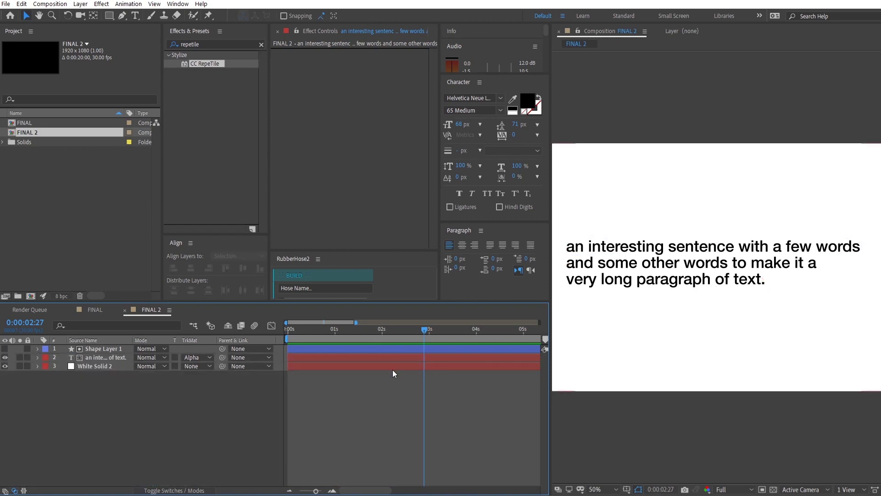
Bring the Posterize Time adjustment layer with Frame Rate 12 from FINAL into FINAL 2 above all layers, and preview it
left_click(122, 358)
key("u")
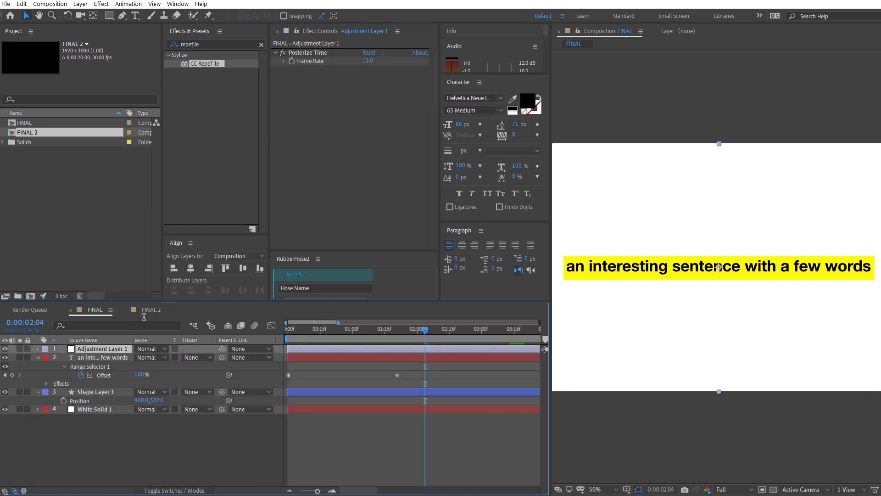
left_click(126, 423)
key("u")
key("ctrl+alt+y")
left_click_drag(406, 337, 319, 357)
key("space")
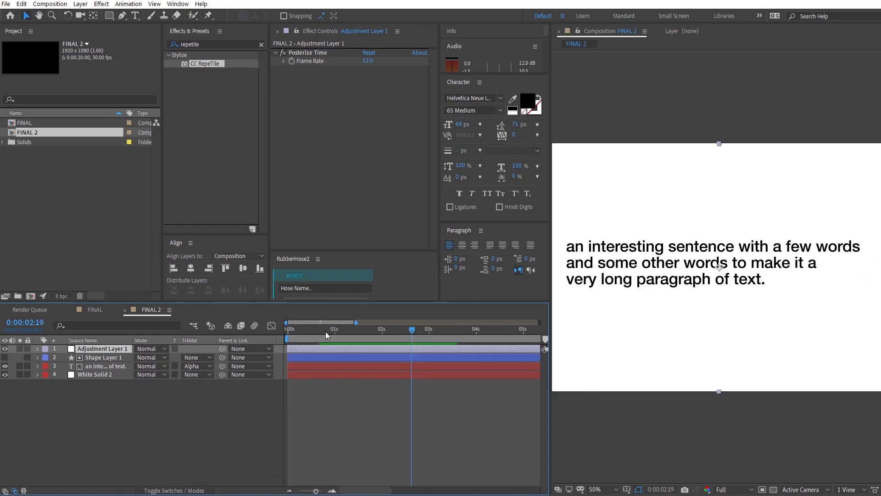
left_click(286, 337)
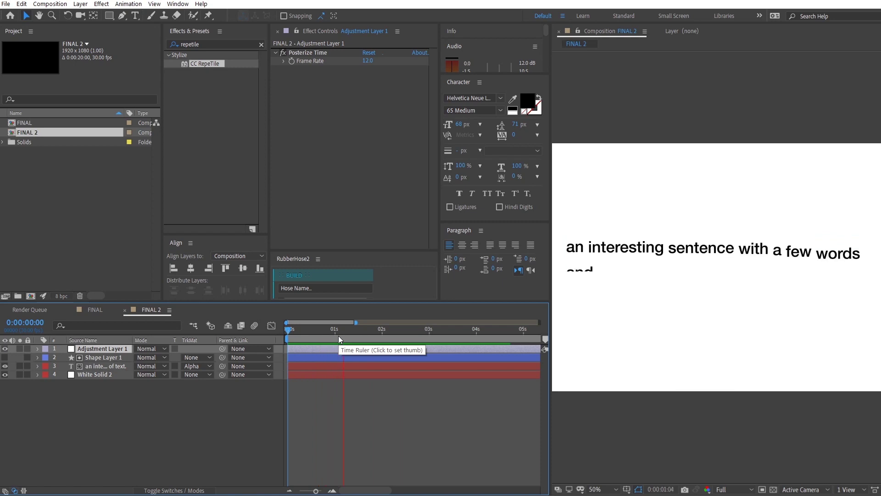
key("space")
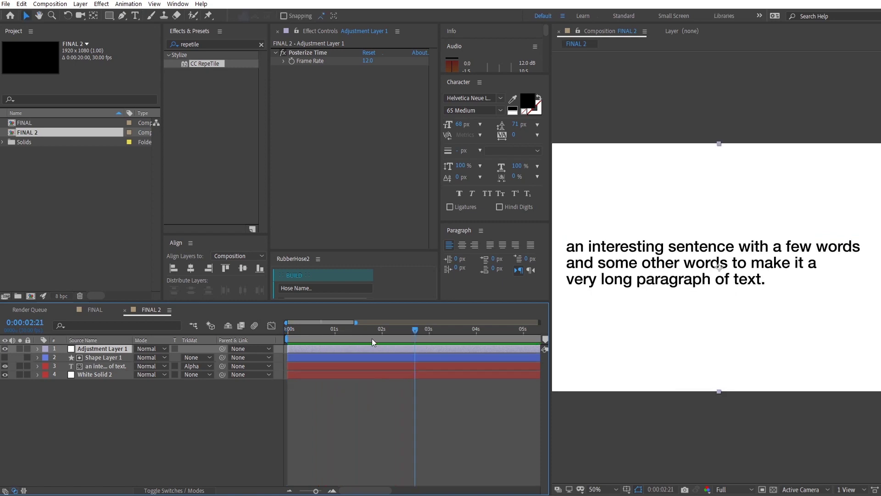
Draw a yellow rectangle over the first line of text and set its layer's blending mode to Multiply
left_click(143, 412)
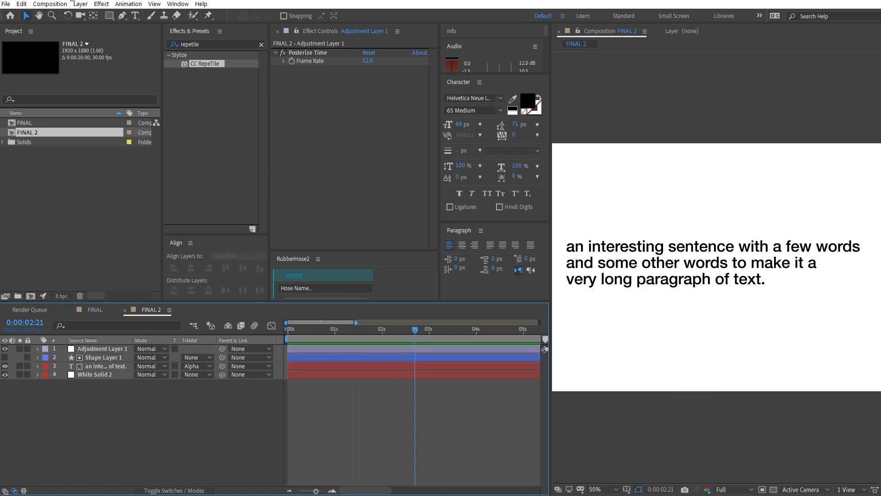
key("q")
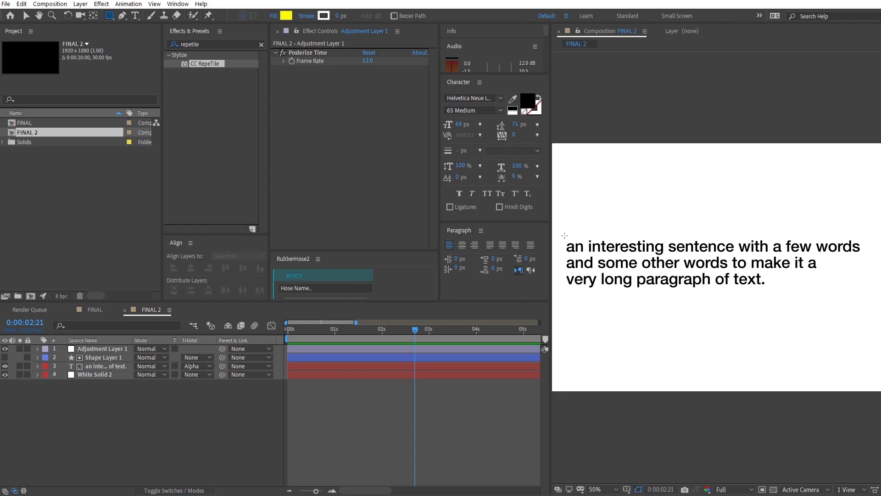
left_click_drag(565, 236, 863, 255)
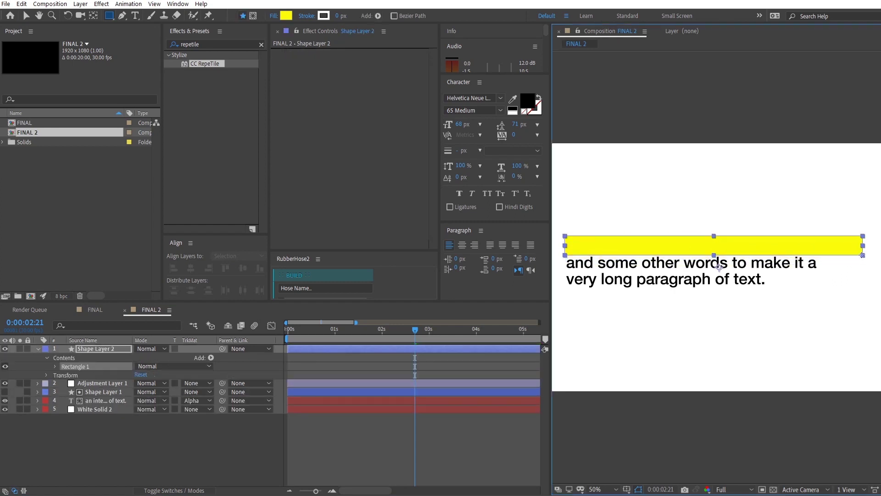
right_click(120, 348)
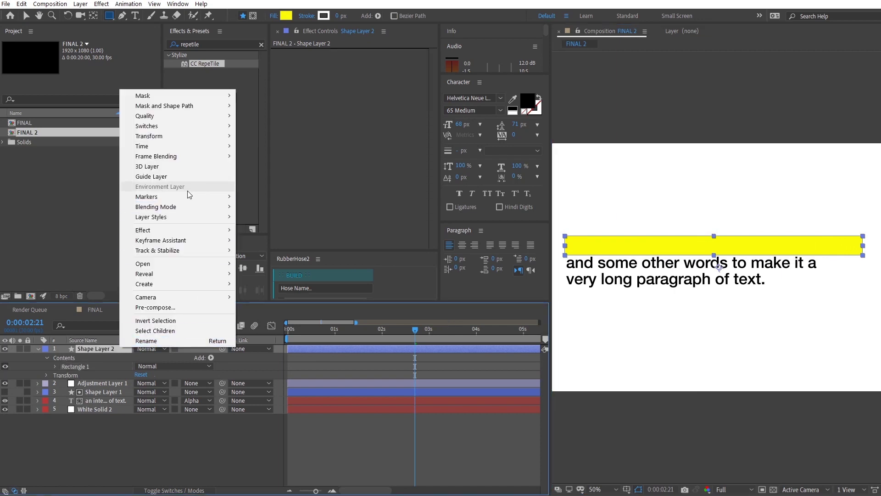
mouse_move(156, 207)
left_click(259, 208)
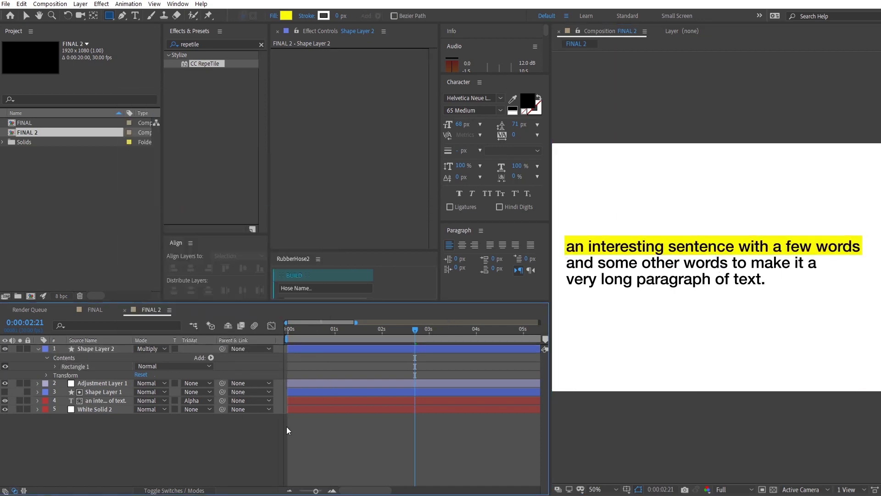
Draw a rectangular mask around the yellow highlight at 0:00:01:23 and enable keyframing for its Mask Path
left_click(89, 348)
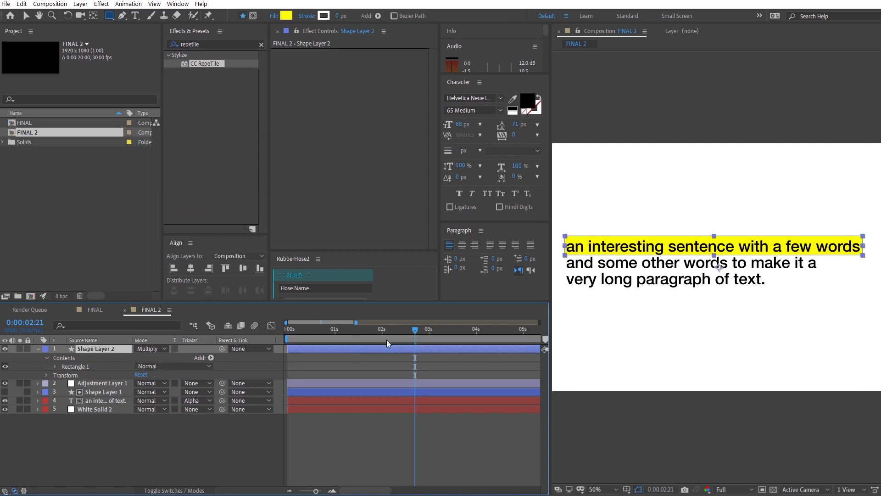
left_click_drag(390, 335, 371, 343)
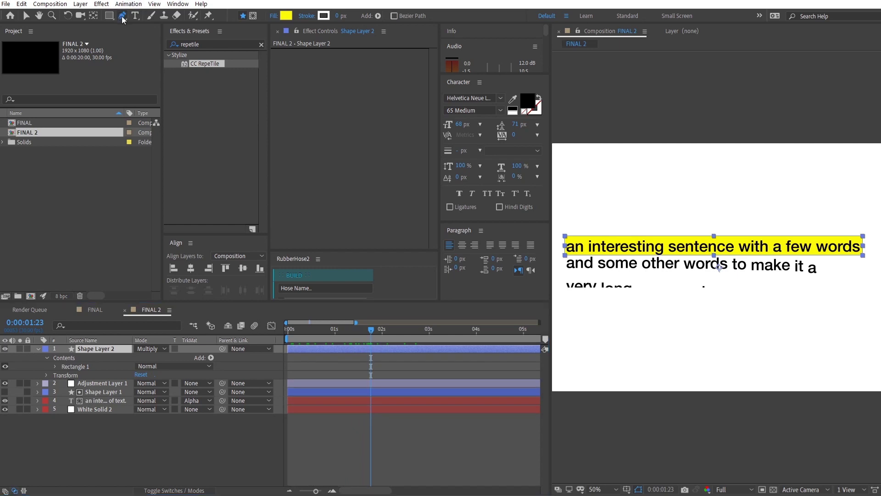
left_click(253, 15)
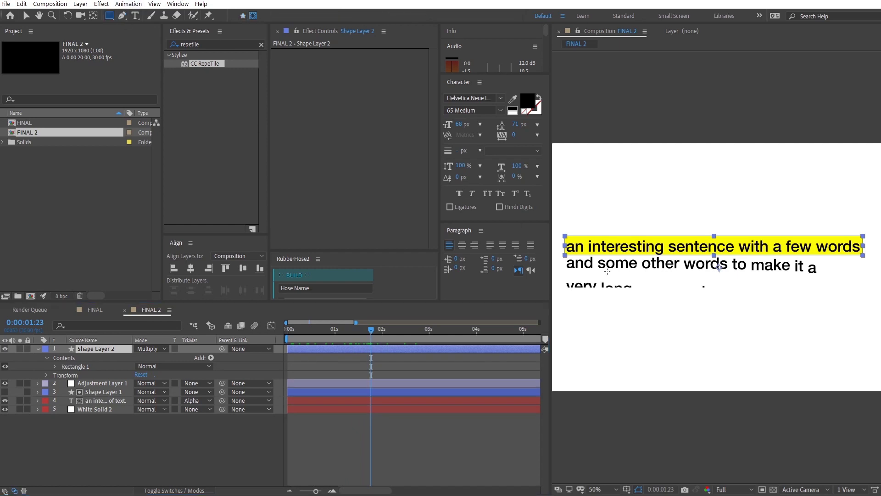
left_click_drag(562, 233, 862, 256)
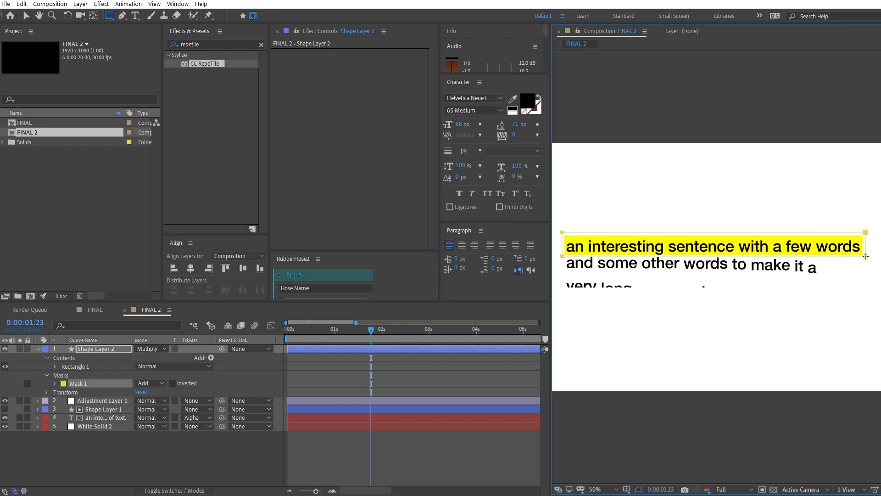
left_click(55, 383)
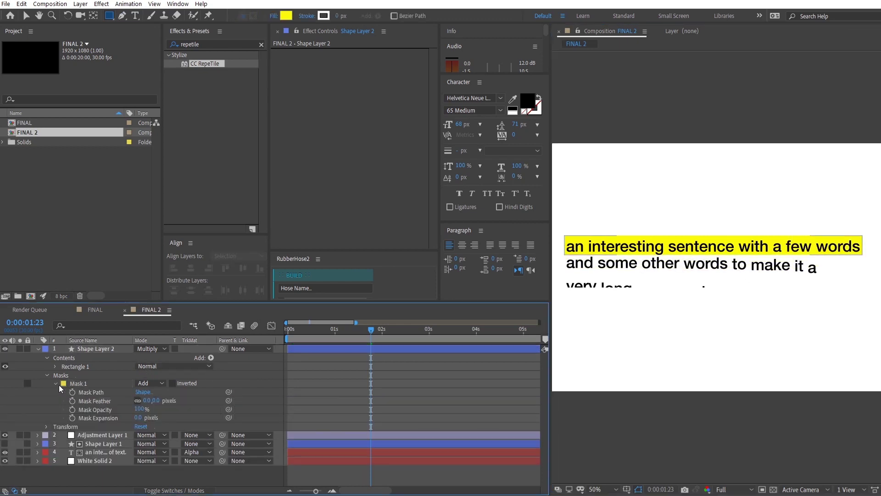
left_click(73, 391)
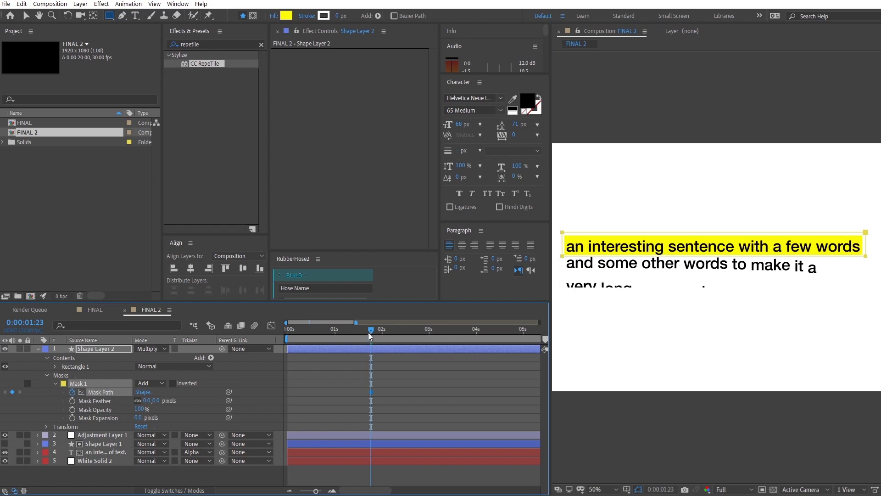
Key the highlight's mask collapsed to its left edge at 0:00:00:00 and move the full-width keyframe to about 9 frames
key("Home")
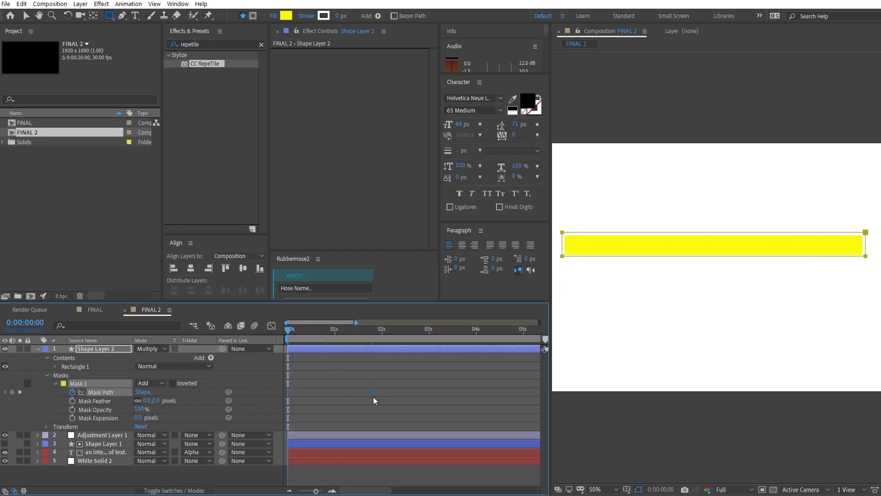
left_click_drag(371, 391, 323, 391)
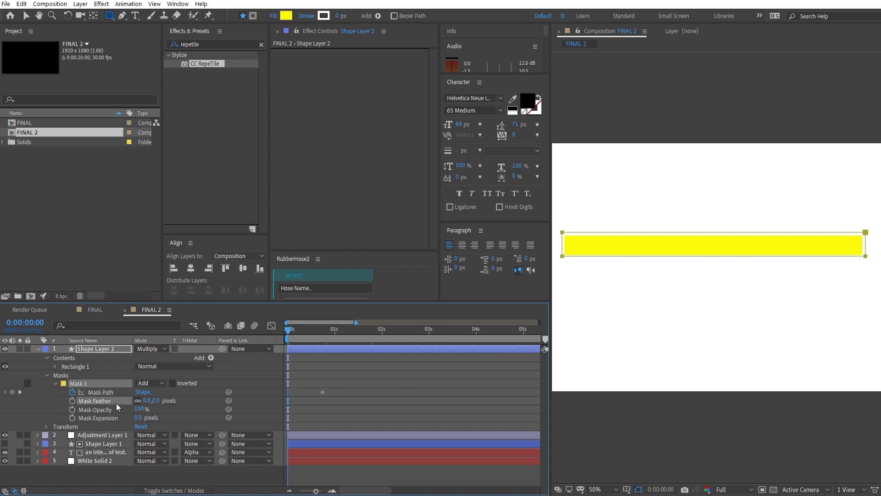
key("v")
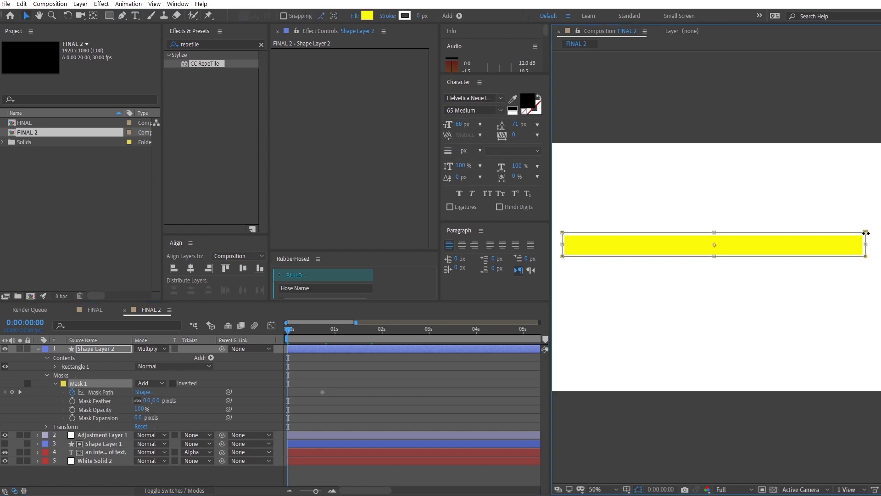
left_click_drag(866, 244, 571, 254)
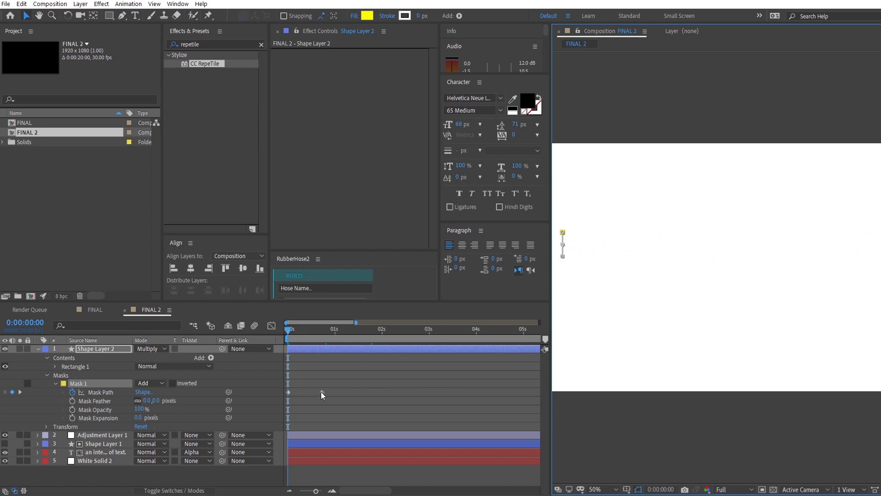
left_click_drag(321, 392, 301, 392)
Key the highlight's mask collapsed to its right edge at 0:00:00:19
left_click_drag(298, 330, 318, 331)
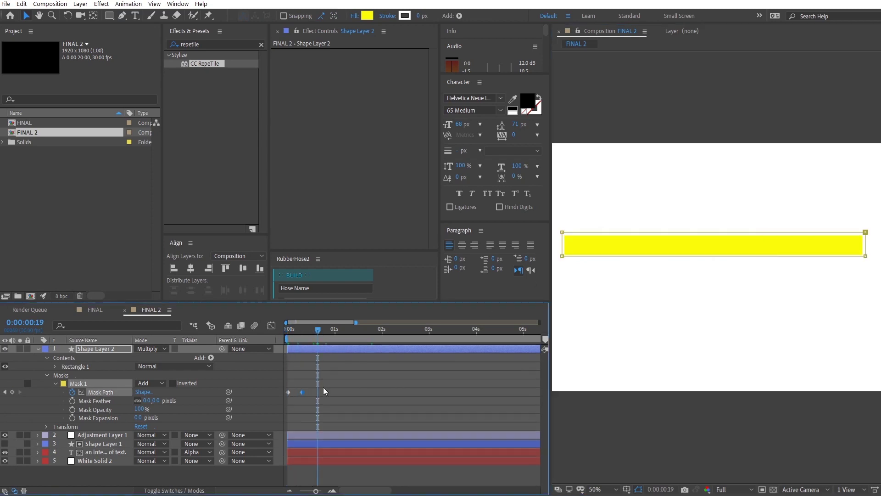
left_click(50, 403)
left_click(579, 243)
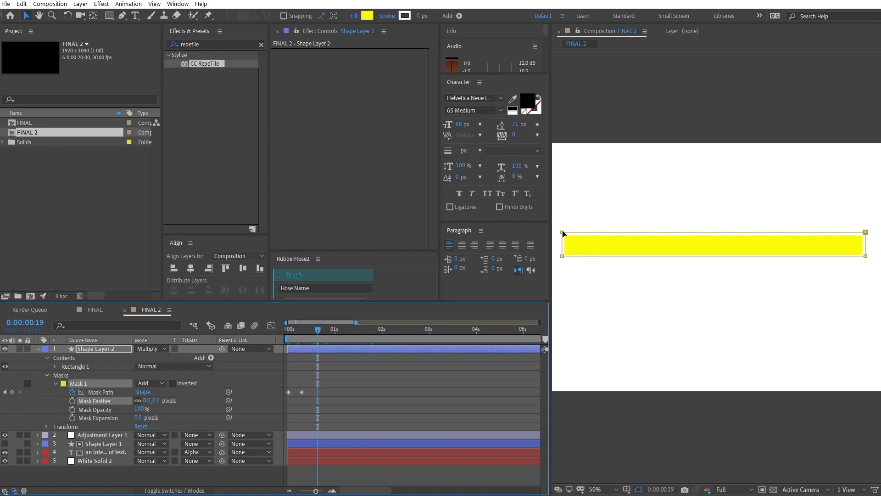
left_click_drag(563, 245, 871, 251)
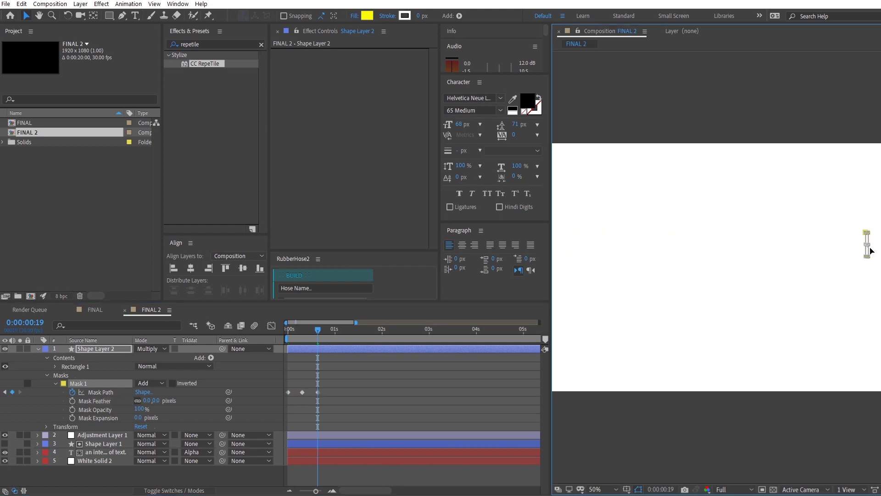
Ease all three Mask Path keyframes, reshape their speed curves for a fast start and slow finish, and preview
left_click_drag(309, 326, 285, 338)
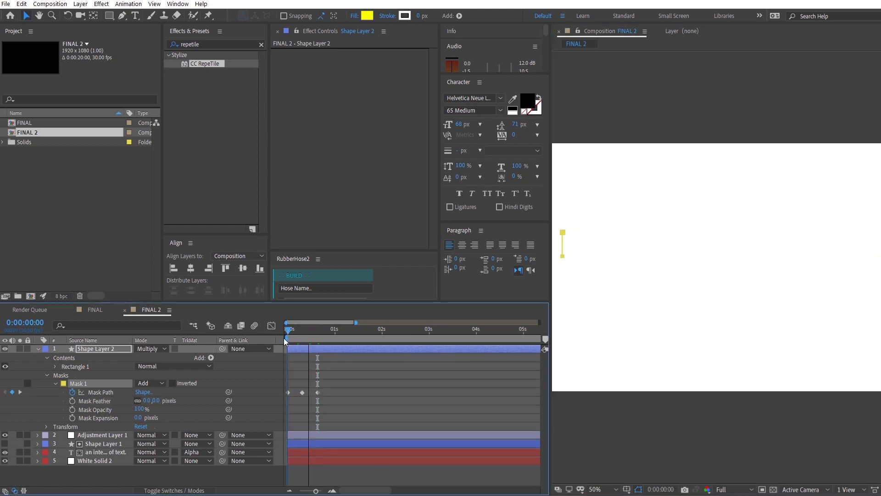
left_click_drag(335, 399, 286, 384)
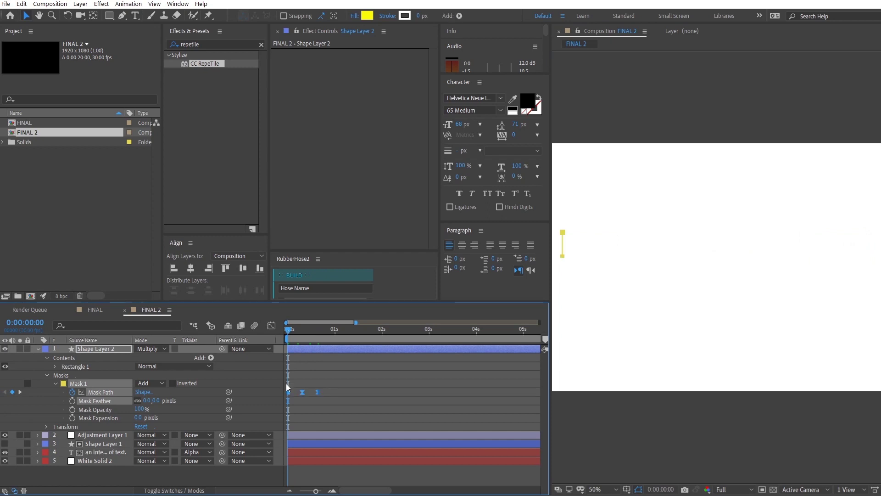
left_click(272, 325)
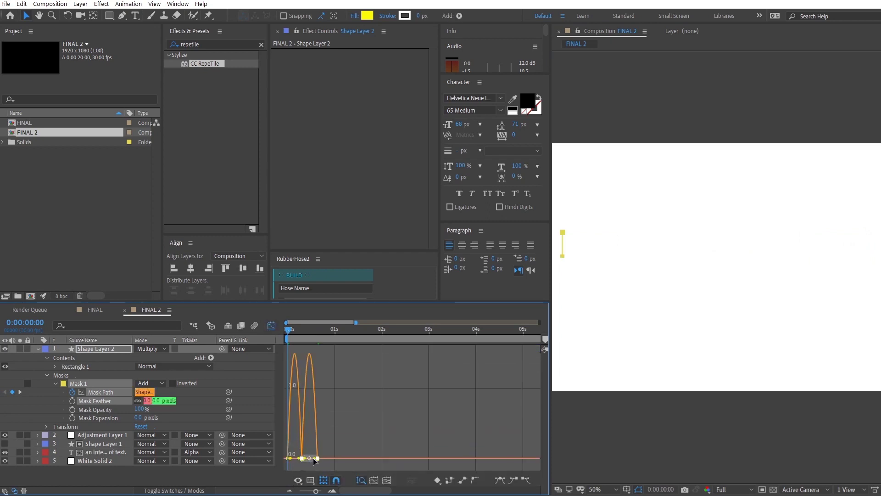
key("space")
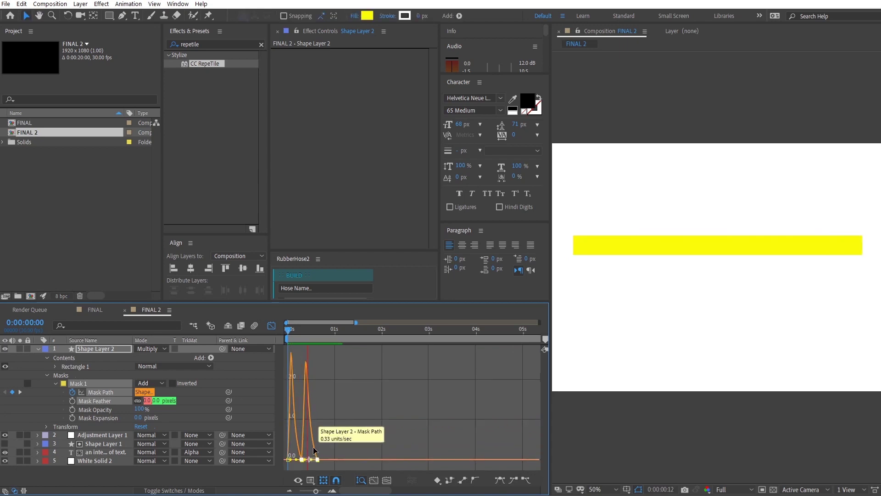
Stretch the Mask Path keyframes so the last one falls at about 0:00:01:22, and preview the highlight
left_click(272, 325)
left_click_drag(345, 390, 370, 393)
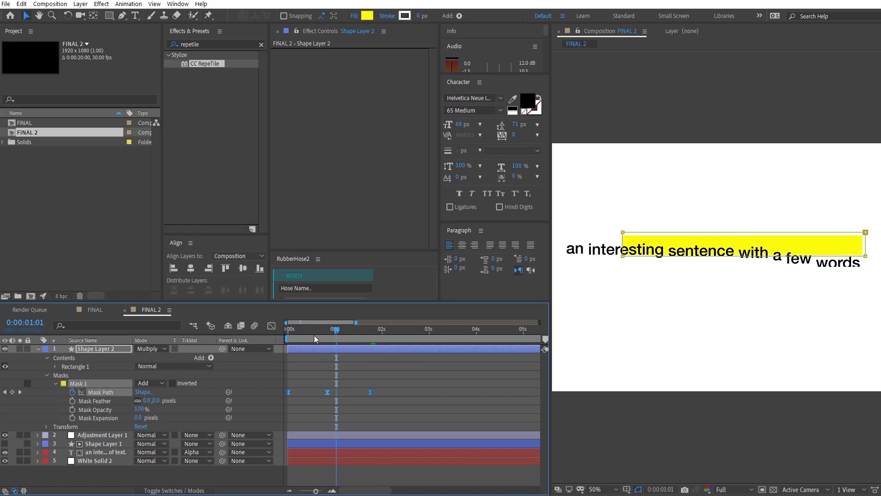
left_click(288, 339)
key("space")
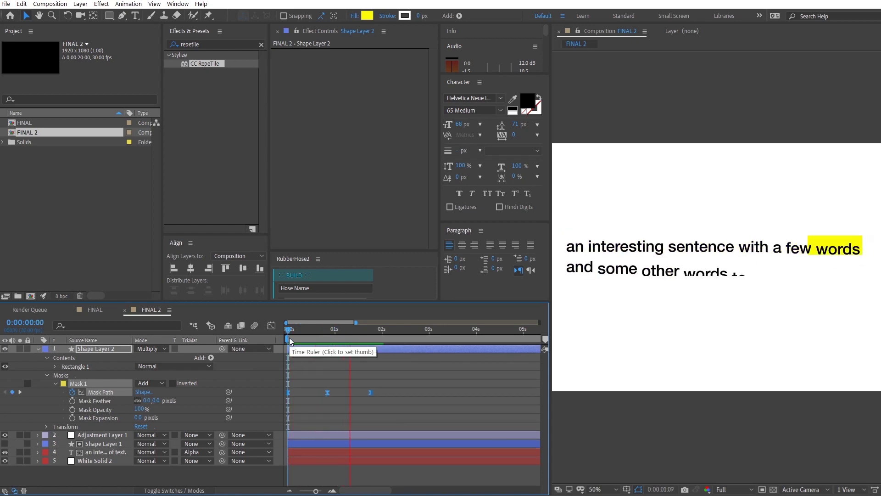
Trim the end of Shape Layer 2 at 0:00:02:00, shift the layer to start at about 0:00:01:16, and preview
left_click(38, 349)
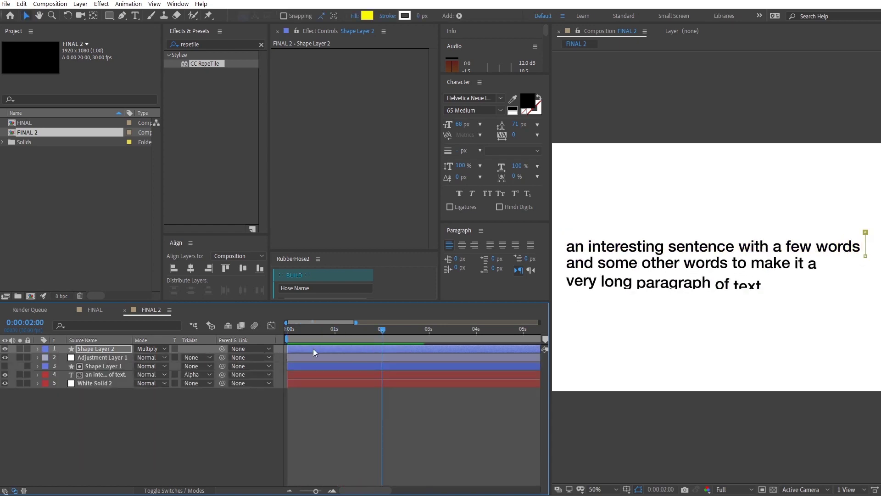
key("alt+bracketright")
left_click_drag(313, 348, 387, 345)
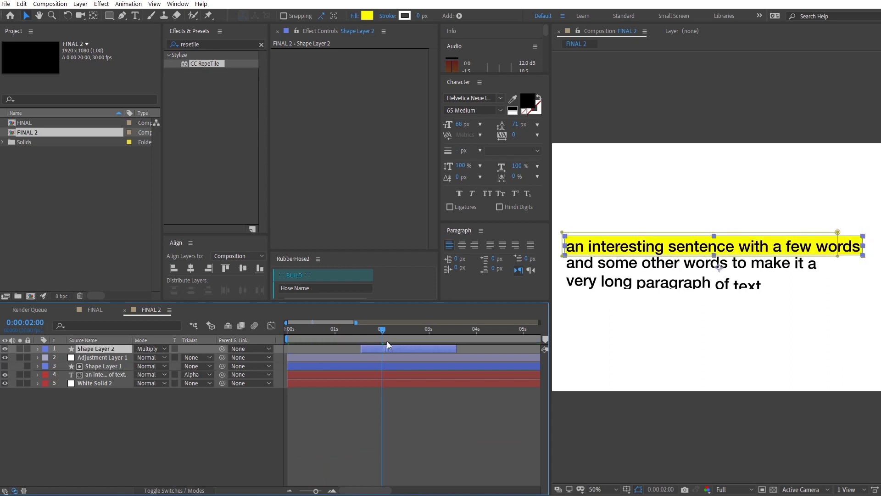
key("space")
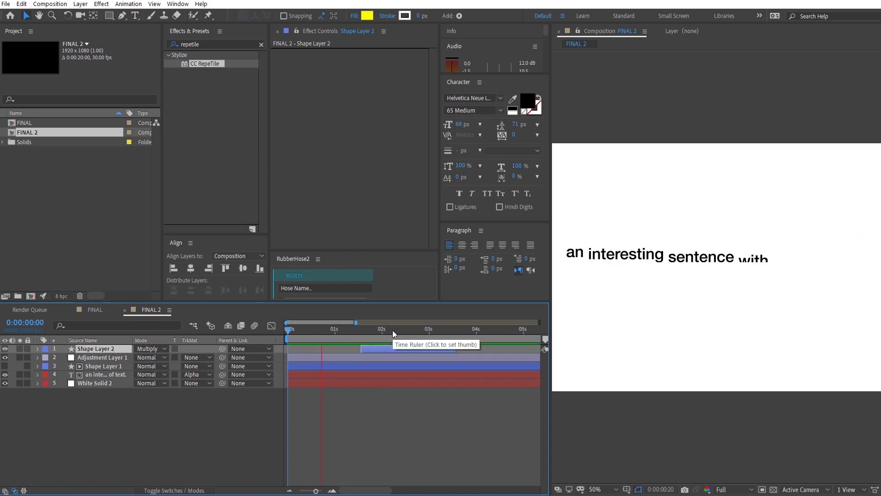
Move Shape Layer 2 below Adjustment Layer 1 in the layer stack and preview the highlight
left_click_drag(97, 349, 101, 364)
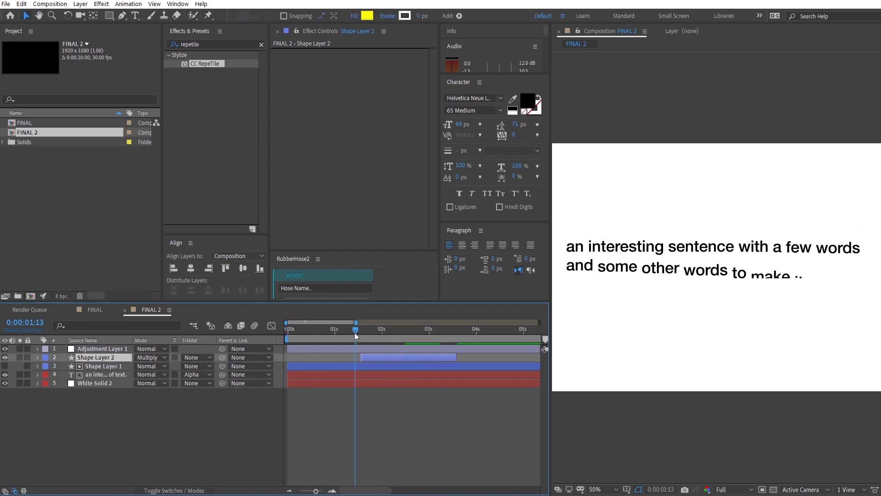
left_click(328, 337)
key("space")
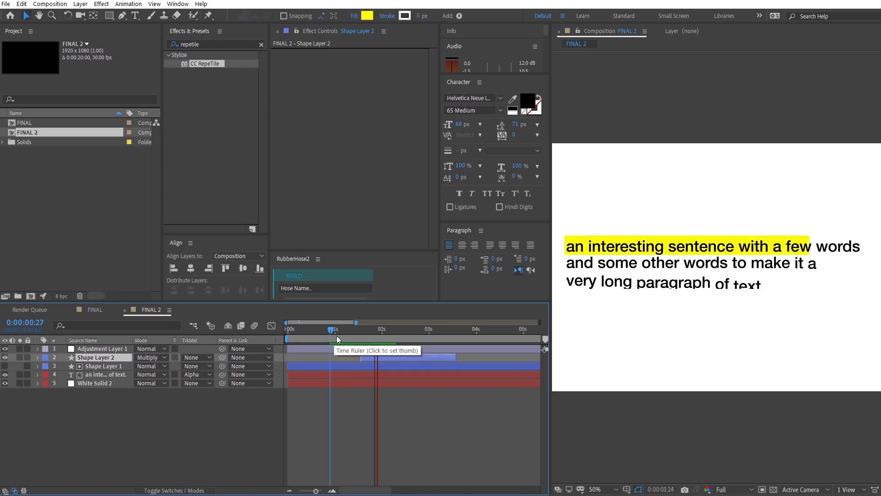
Shift Shape Layer 2 earlier to start at about 0:00:00:23 and preview its timing
left_click(384, 357)
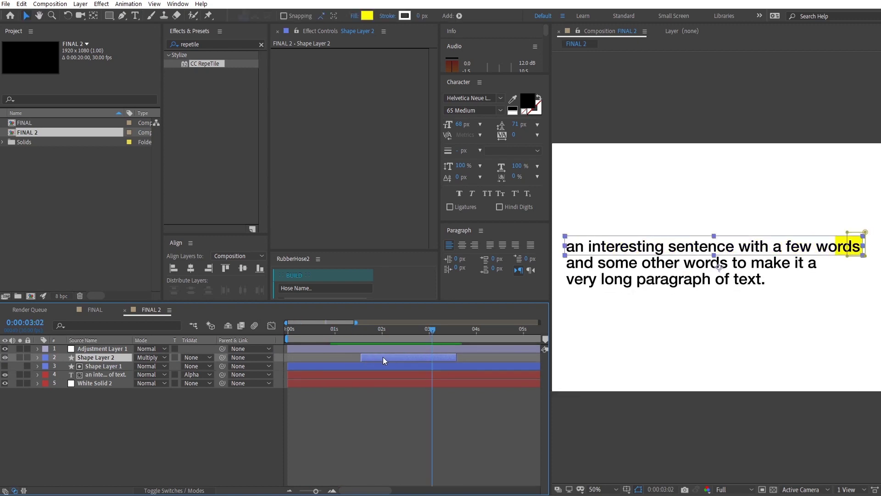
left_click_drag(383, 356, 380, 333)
key("space")
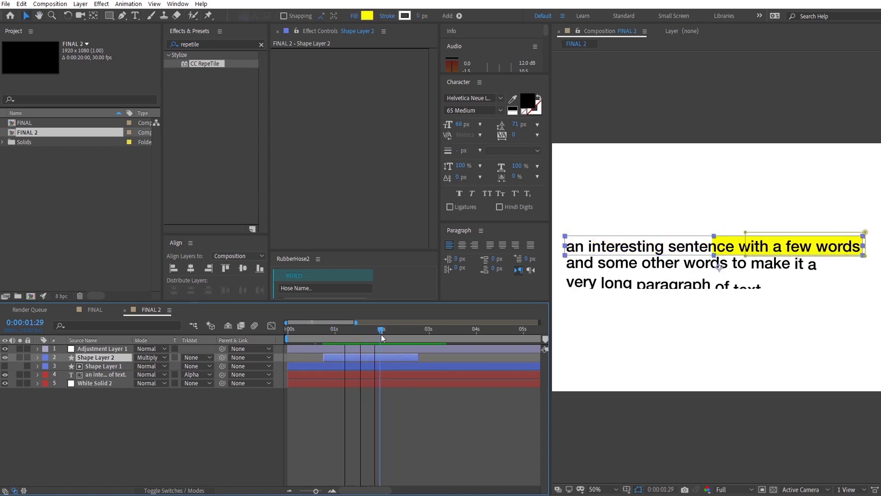
Add a new adjustment layer above all layers and apply Turbulent Displace to it with Amount 14 and Size 40
right_click(179, 411)
mouse_move(202, 418)
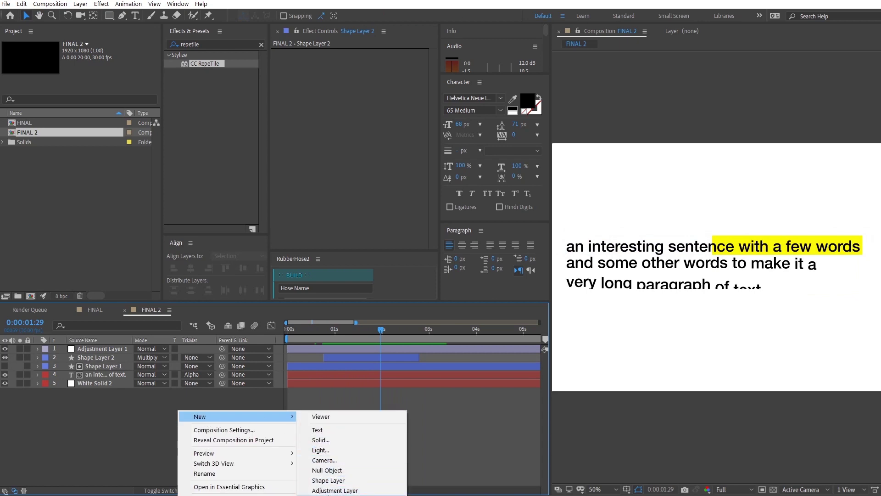
left_click(321, 492)
left_click(229, 46)
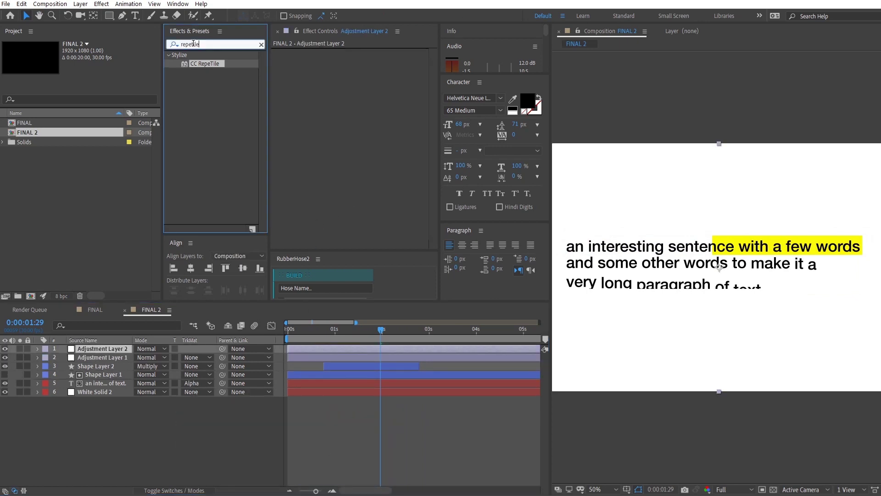
type("turbule")
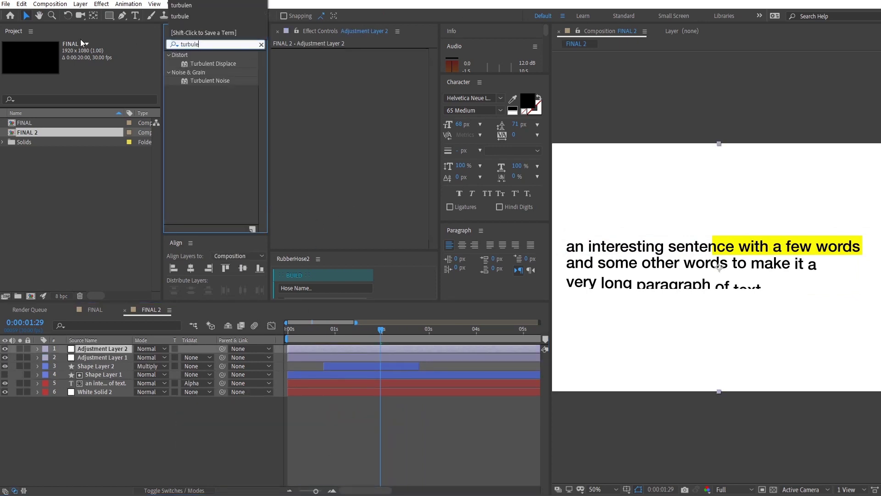
left_click_drag(189, 58, 333, 101)
mouse_move(357, 73)
left_mouse_down()
mouse_move(340, 78)
mouse_move(358, 79)
left_mouse_up()
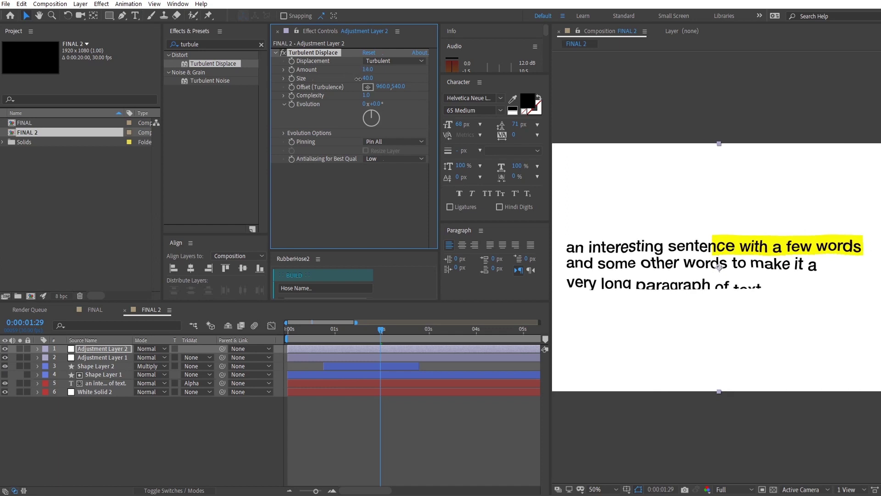
Set the Turbulent Displace Pinning on Adjustment Layer 2 to Pin All Locked and raise its Amount to 32
left_click(381, 141)
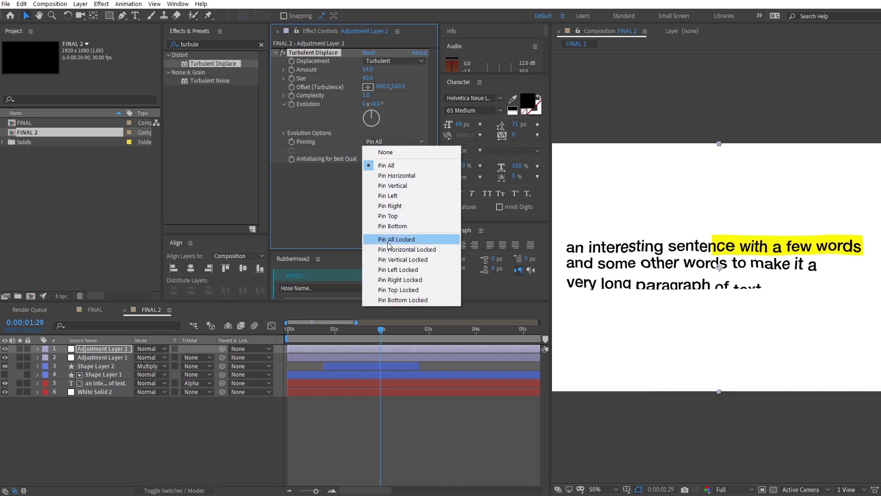
left_click(402, 240)
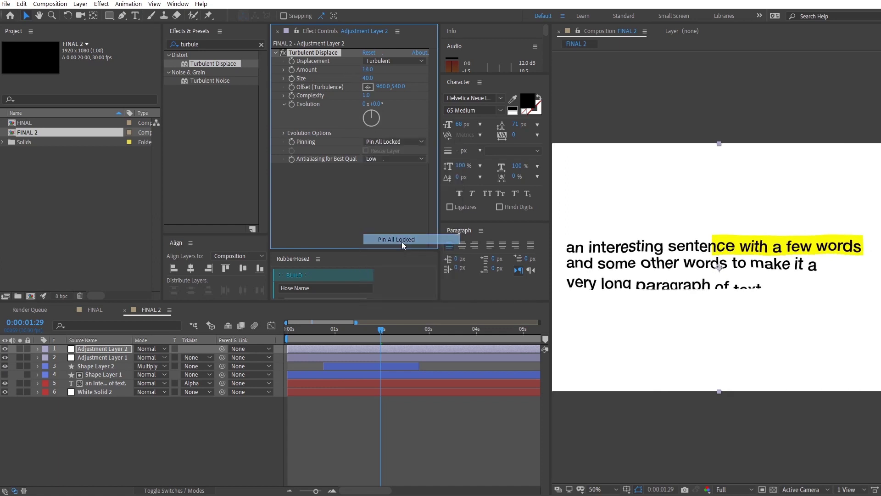
left_click_drag(388, 73, 388, 85)
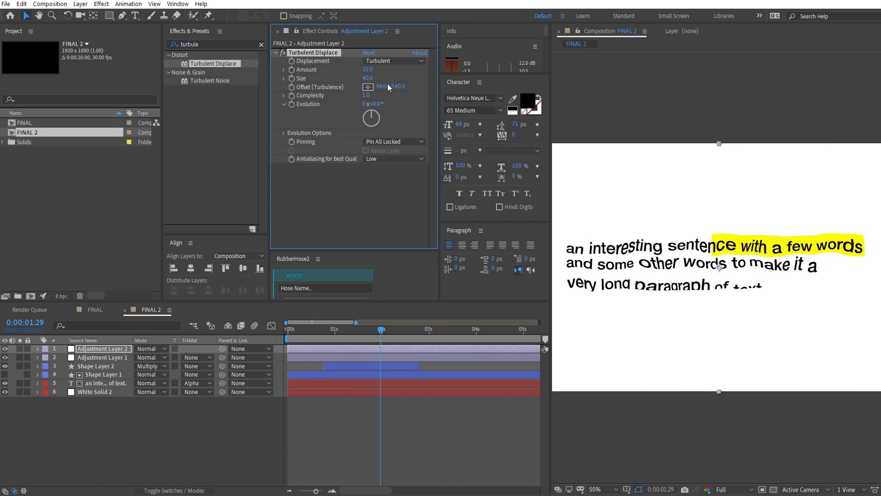
Add the two-line expression posterizeTime(3) and time*300 to the Turbulent Displace Evolution, and preview from the start
left_click(291, 104, "alt")
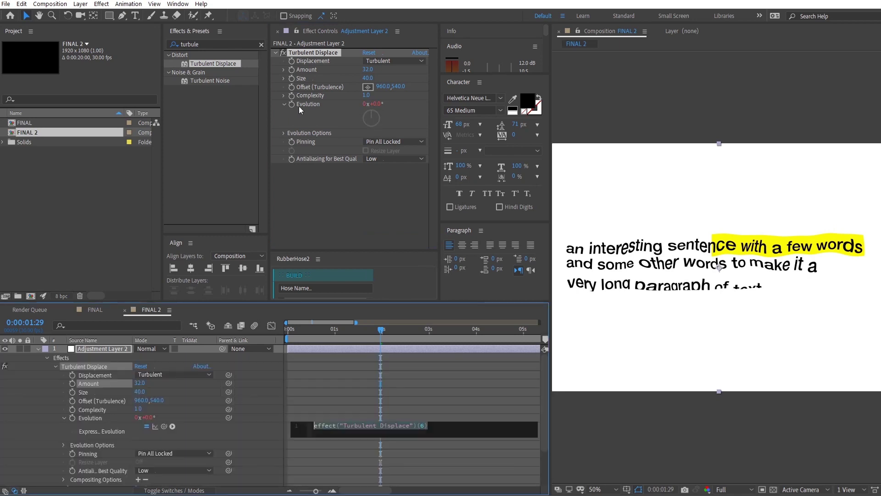
type("posterizeTime()")
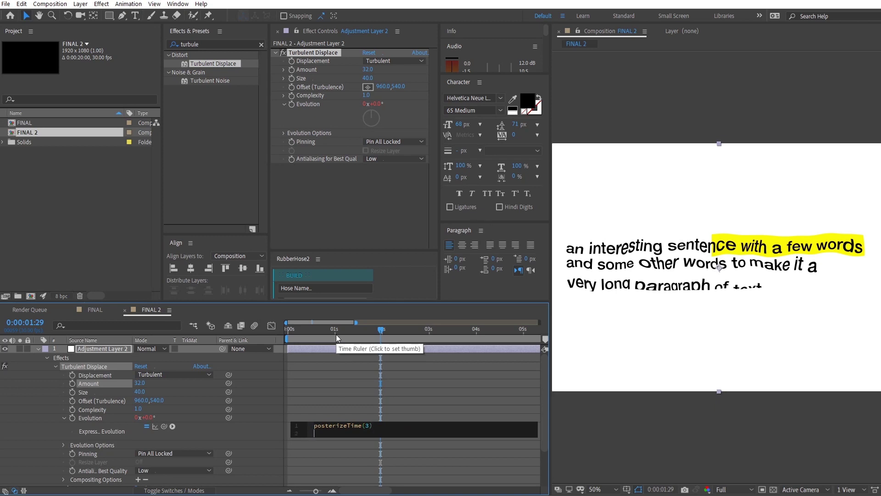
type("time")
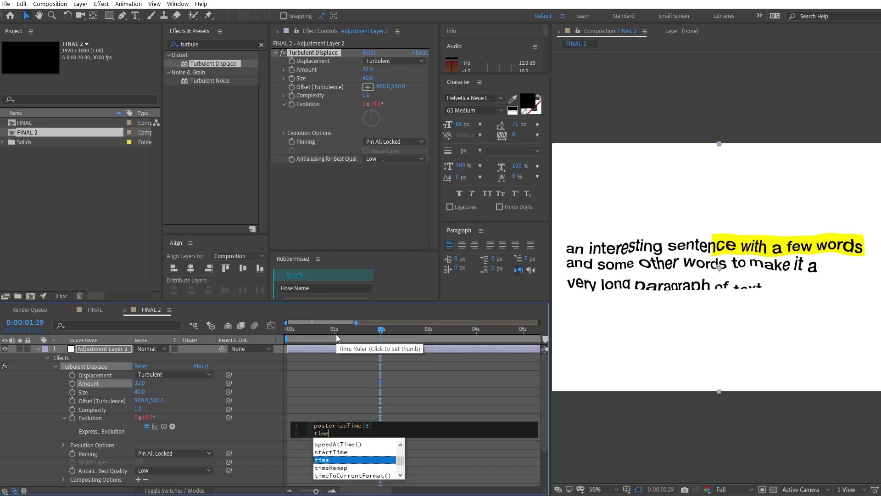
type("*300")
left_click_drag(336, 334, 247, 326)
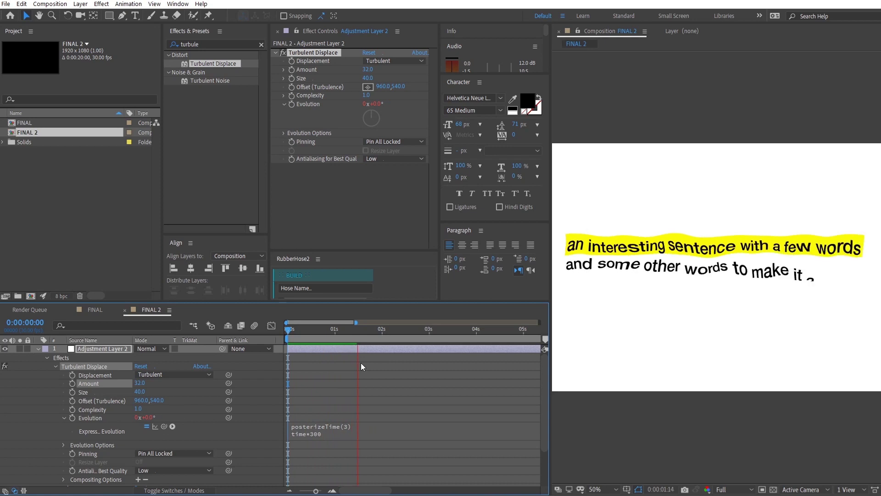
key("space")
Lower the Turbulent Displace Amount to 6, change Displacement to Vertical Displacement, and preview from 0:00:01:01
left_click_drag(370, 75, 360, 73)
left_click(391, 61)
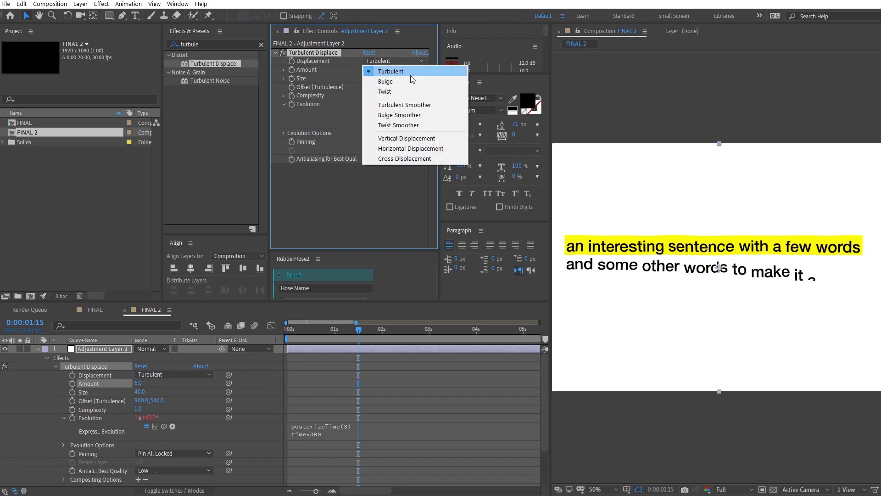
left_click(404, 138)
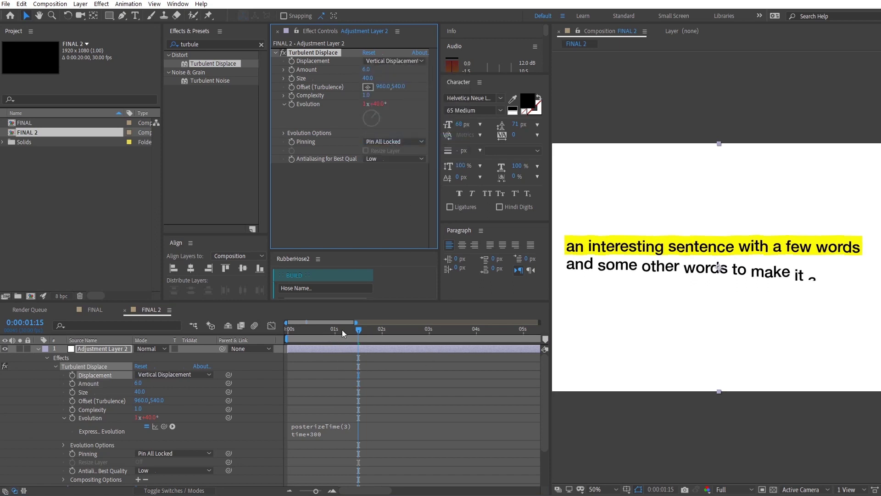
mouse_move(342, 329)
left_mouse_down()
mouse_move(423, 332)
mouse_move(337, 331)
left_mouse_up()
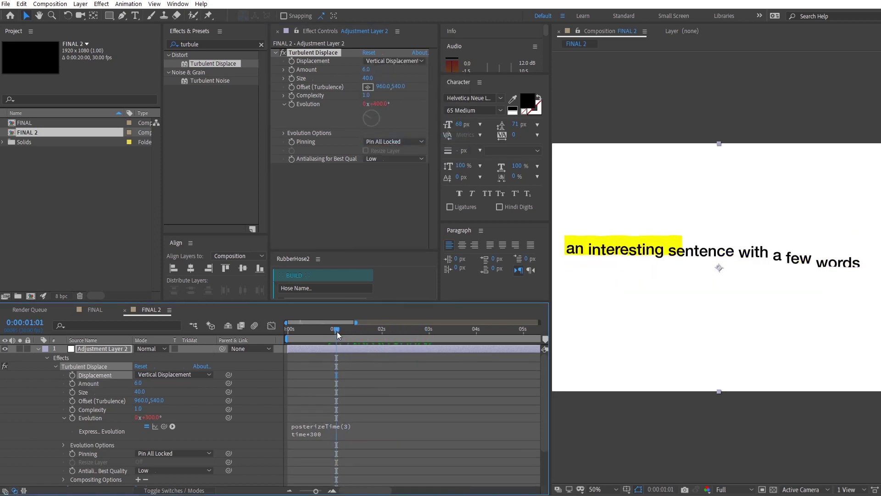
key("space")
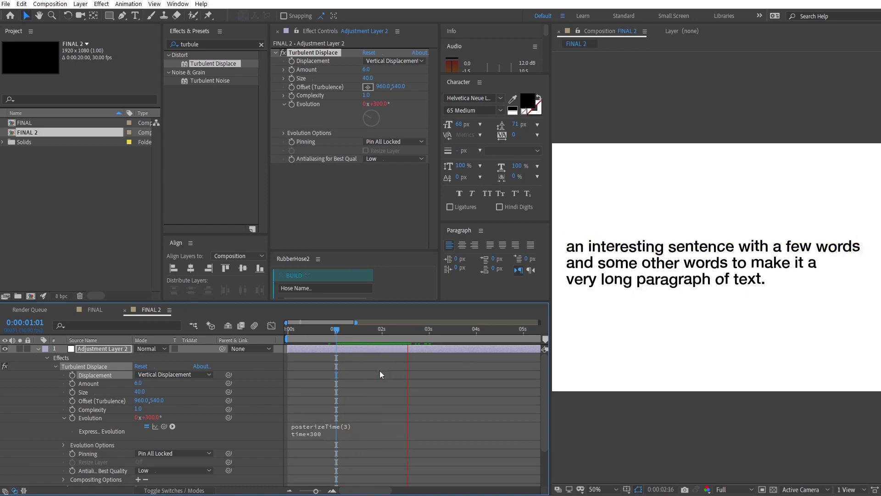
key("space")
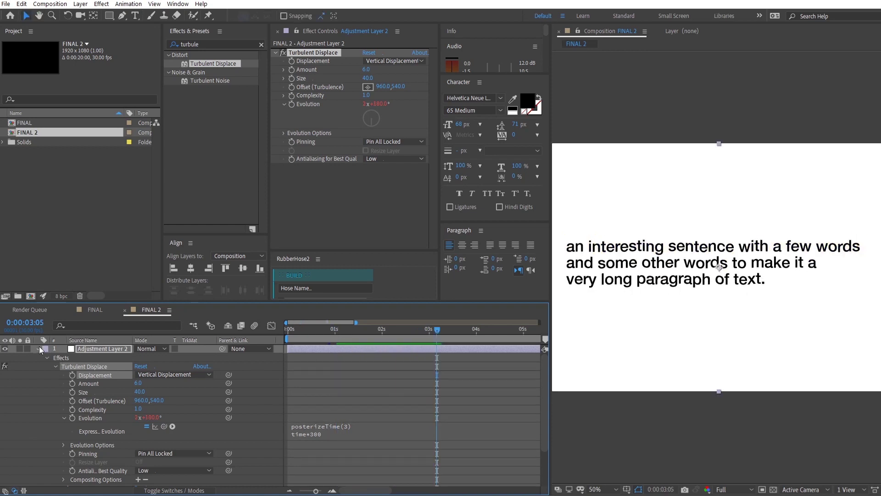
Move Adjustment Layer 2 below Adjustment Layer 1 in the layer stack and preview the animation
left_click(38, 348)
left_click_drag(100, 351, 98, 361)
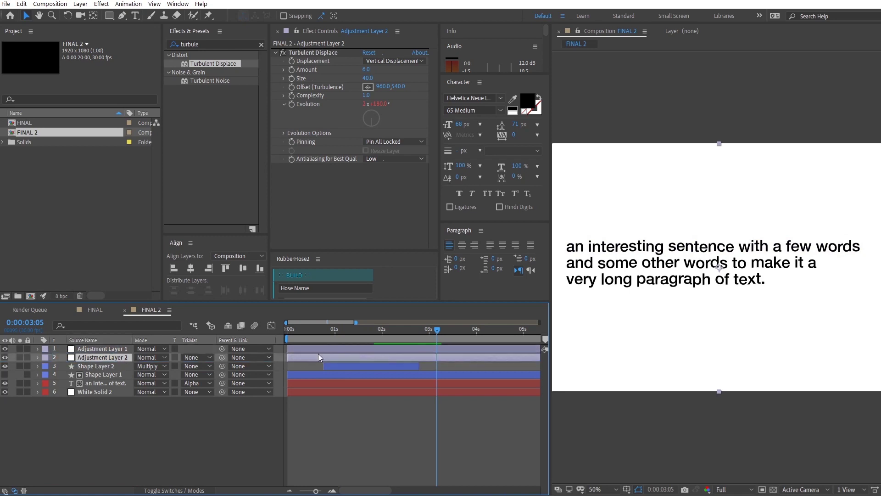
left_click(328, 341)
left_click(299, 342)
key("space")
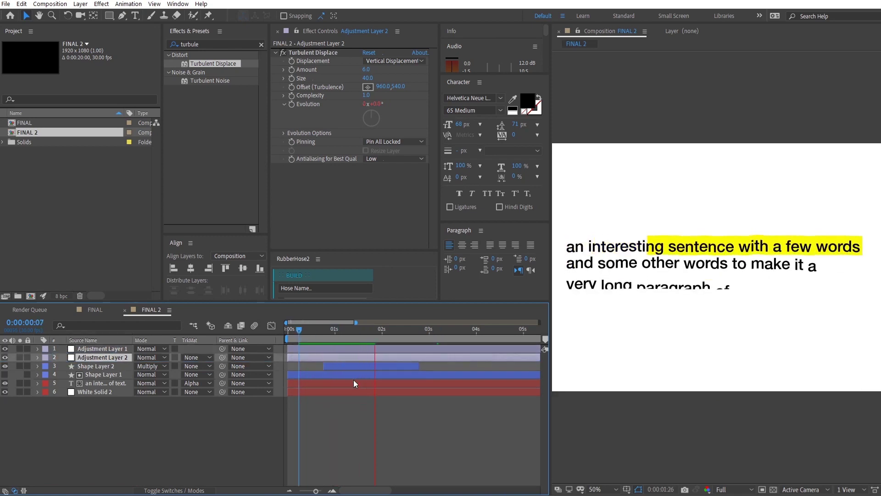
left_click(305, 330)
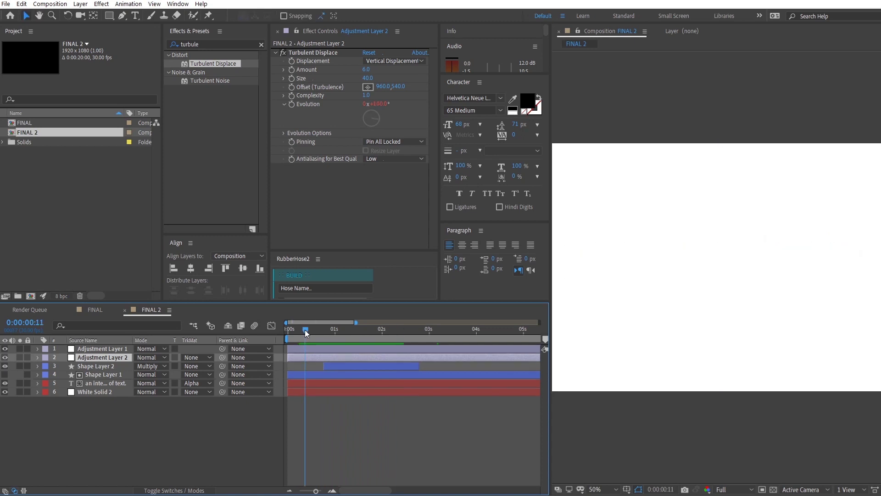
key("space")
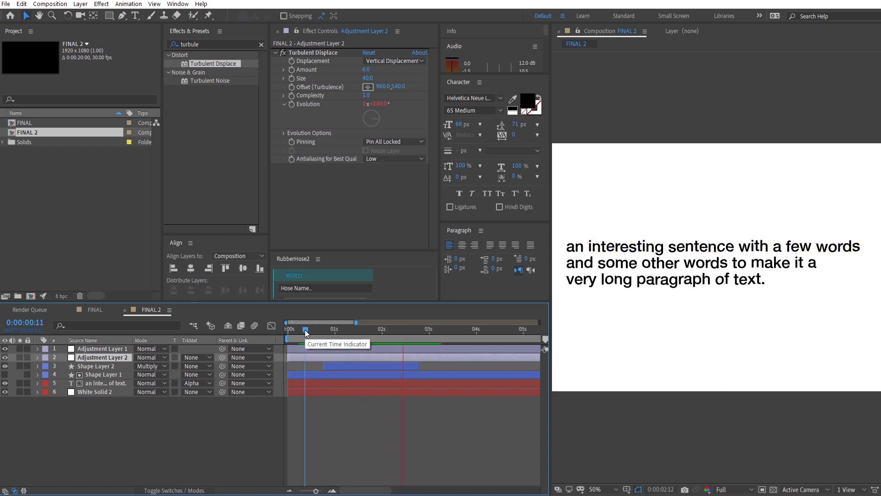
key("space")
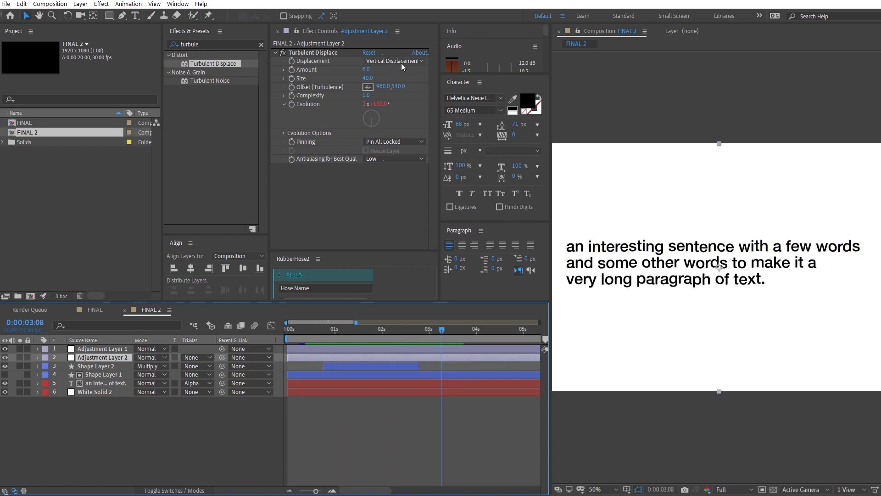
Change the Turbulent Displace Displacement to Cross Displacement and preview from 0:00:00:24
left_click(401, 62)
left_click(418, 171)
left_click(414, 64)
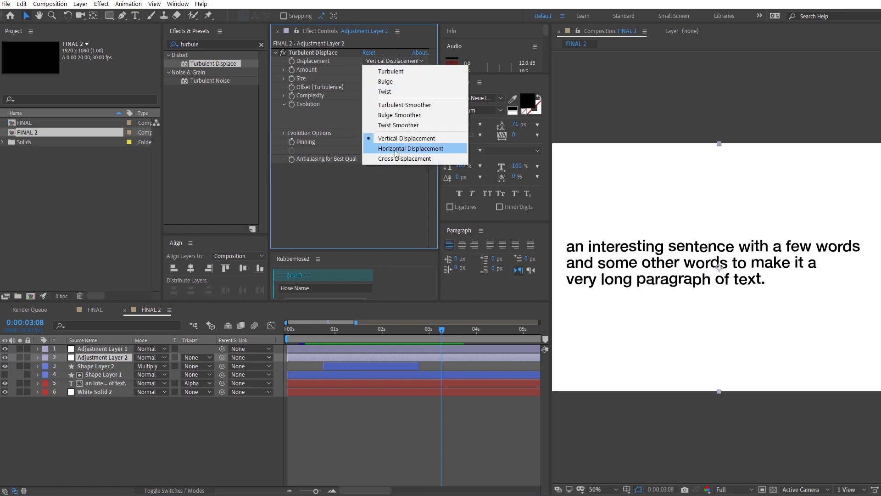
left_click(404, 158)
left_click(324, 331)
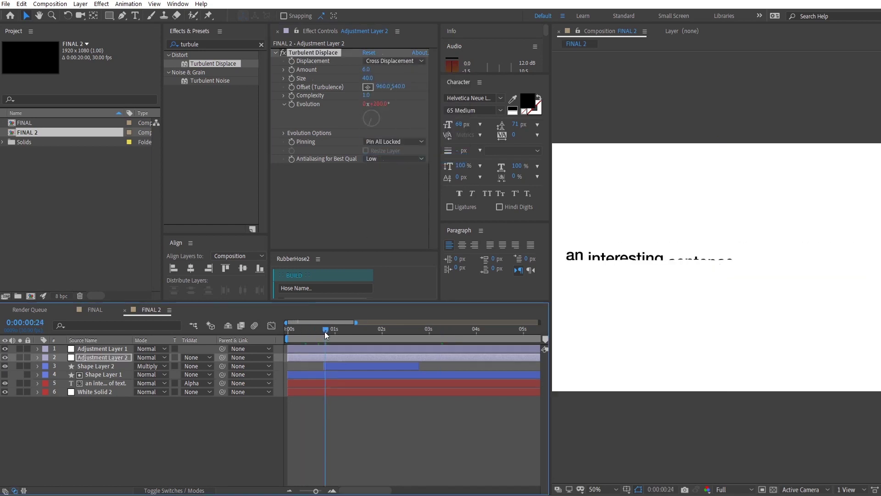
key("space")
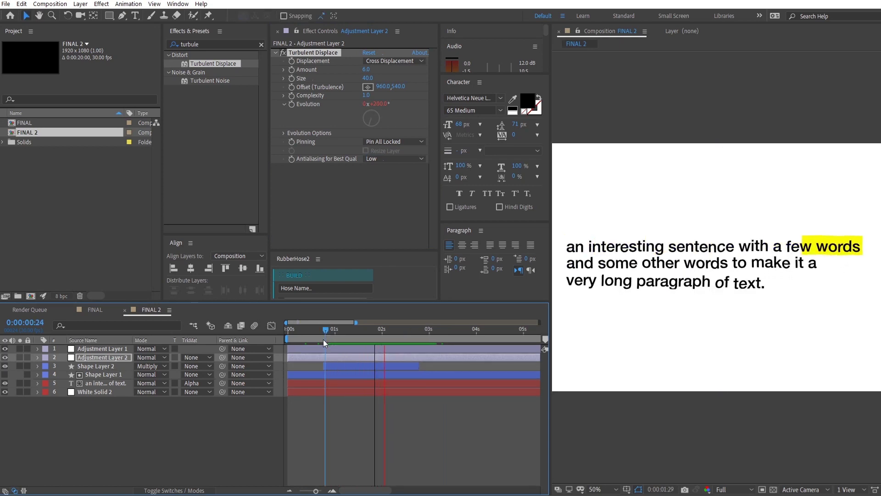
key("space")
Change Adjustment Layer 2's Evolution expression to posterizeTime(6), preview the faster wobble, and collapse the layer's properties
left_click(120, 352)
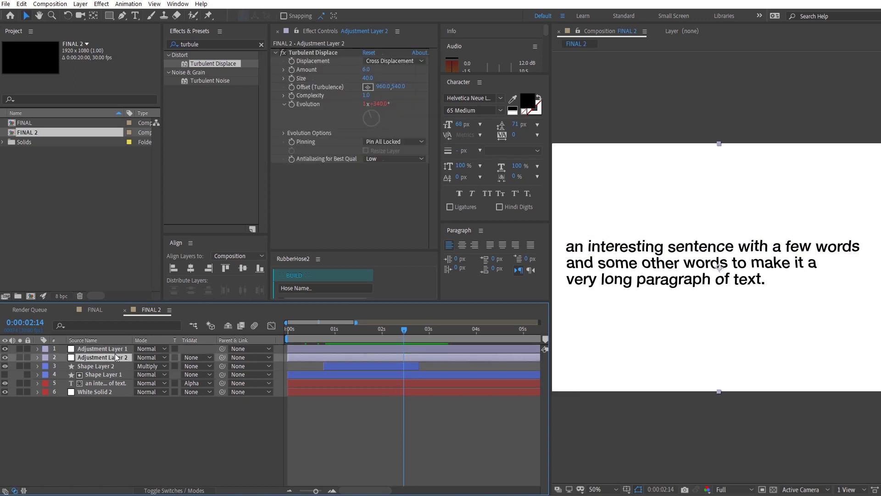
key("u")
key("u")
left_click(359, 426)
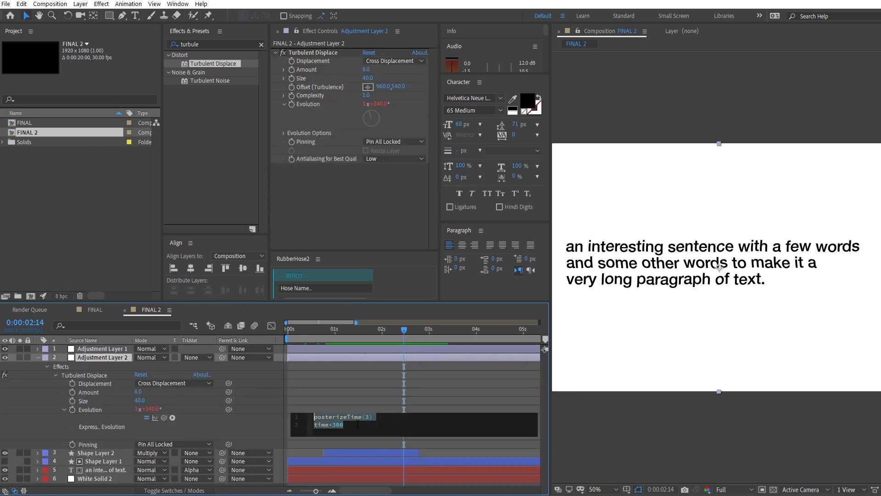
left_click(378, 415)
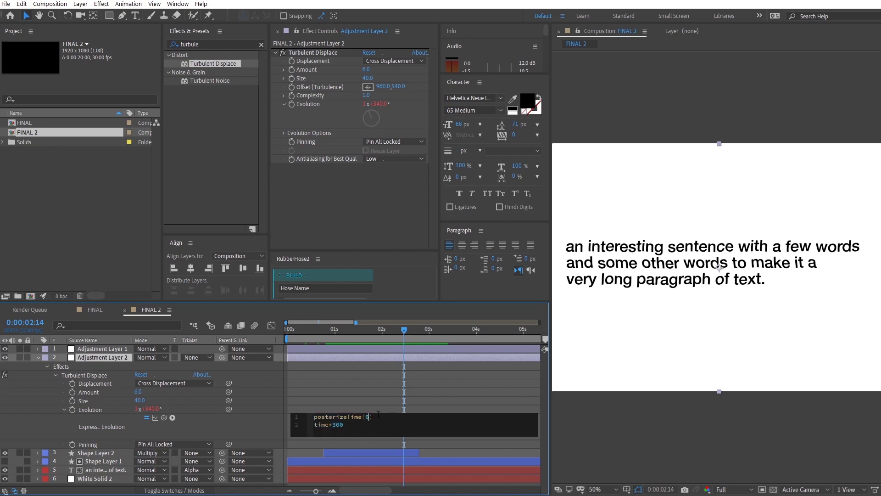
left_click(307, 331)
key("space")
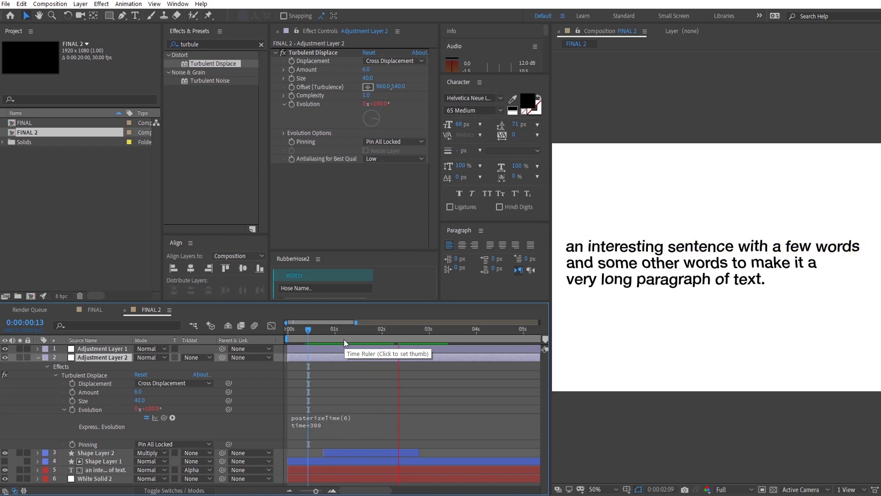
left_click(320, 335)
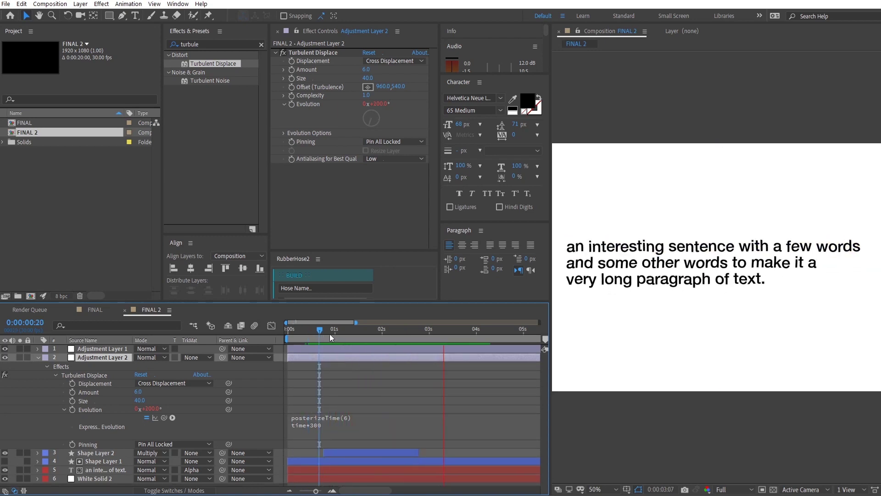
left_click(354, 334)
left_click_drag(363, 334, 427, 338)
left_click(38, 357)
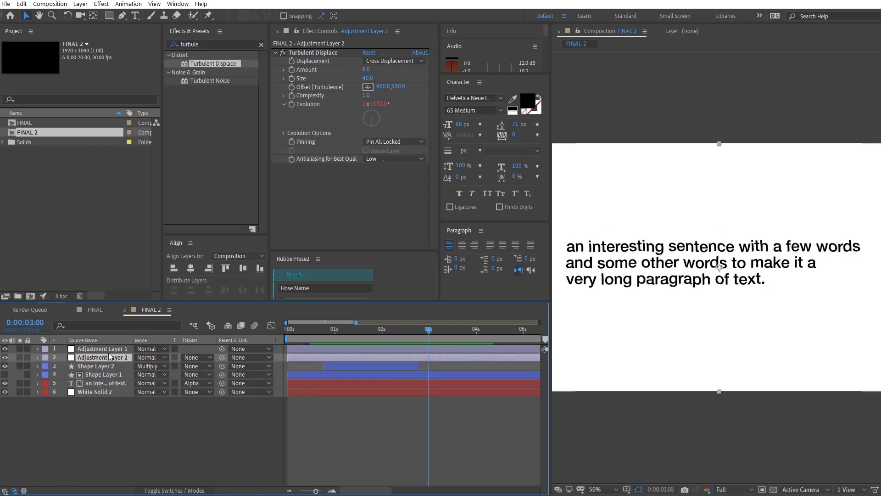
Copy Turbulent Displace from Adjustment Layer 2 onto Shape Layer 2 and preview the highlight's movement
left_click(327, 55)
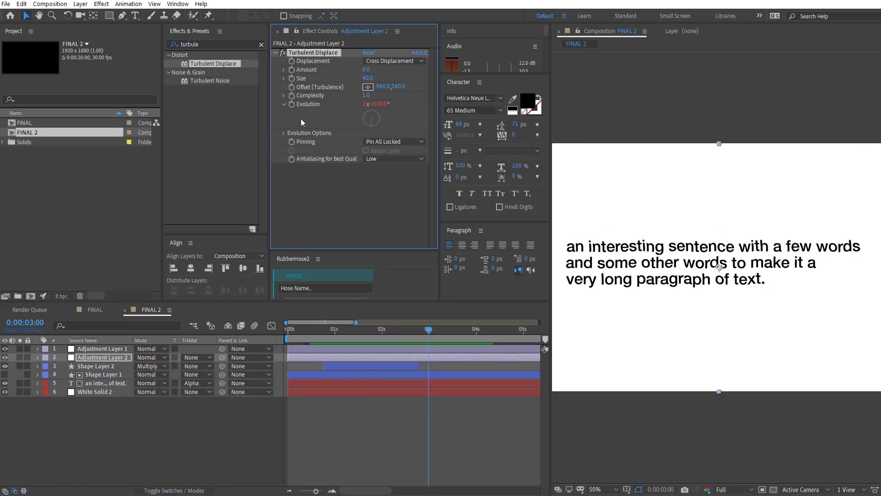
left_click(98, 363)
left_click(314, 151)
key("ctrl+v")
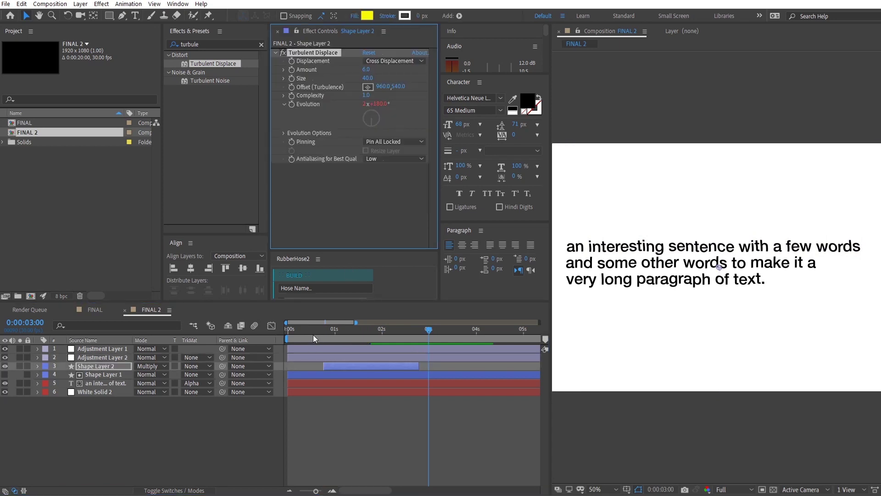
mouse_move(314, 339)
left_mouse_down()
mouse_move(380, 335)
mouse_move(327, 348)
left_mouse_up()
key("space")
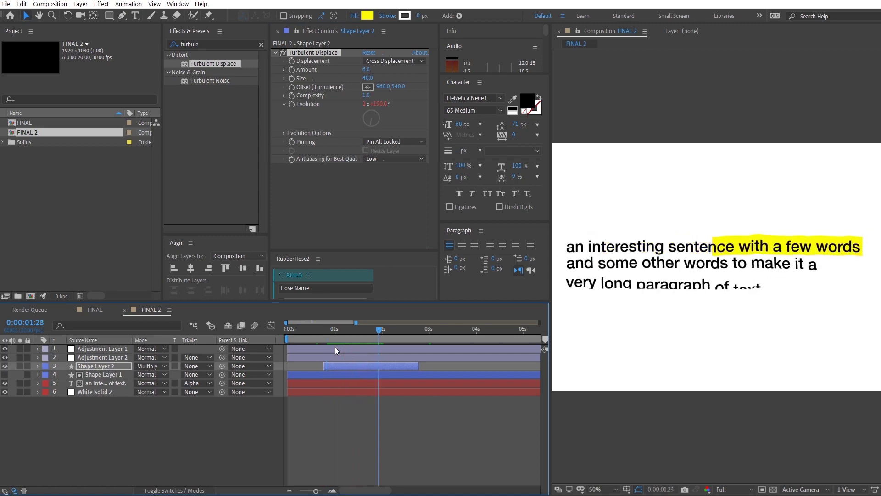
left_click(318, 329)
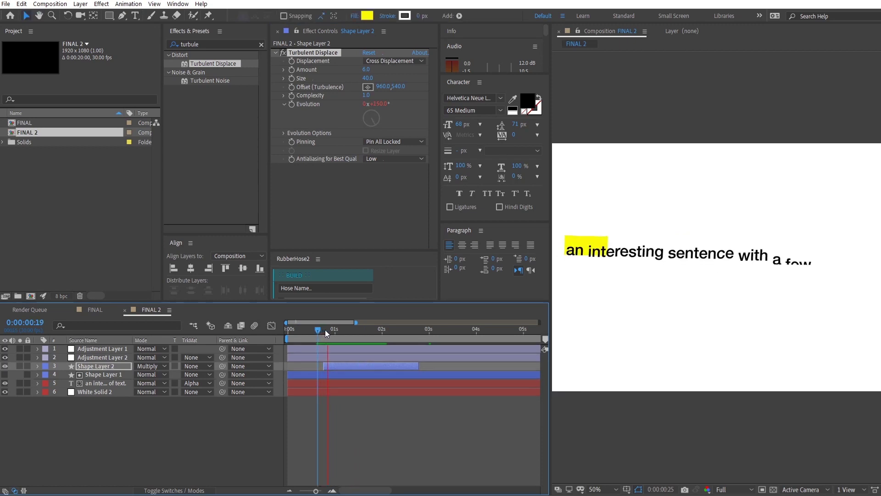
key("space")
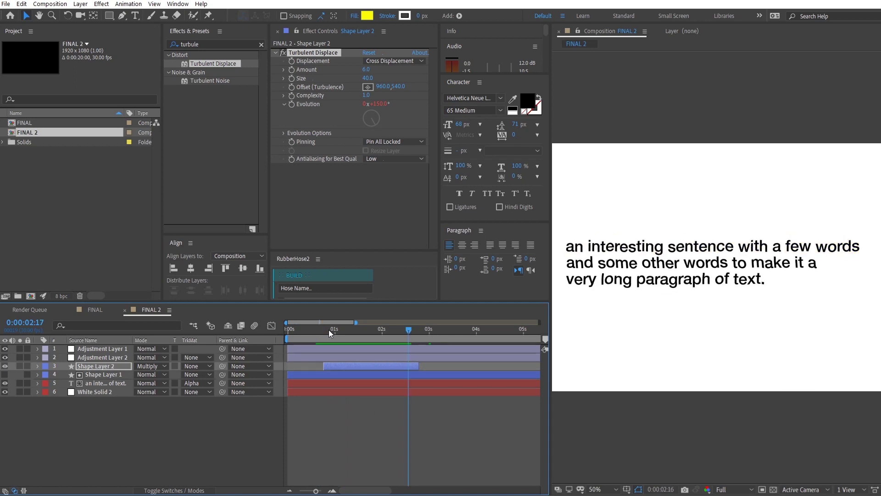
left_click(329, 329)
key("space")
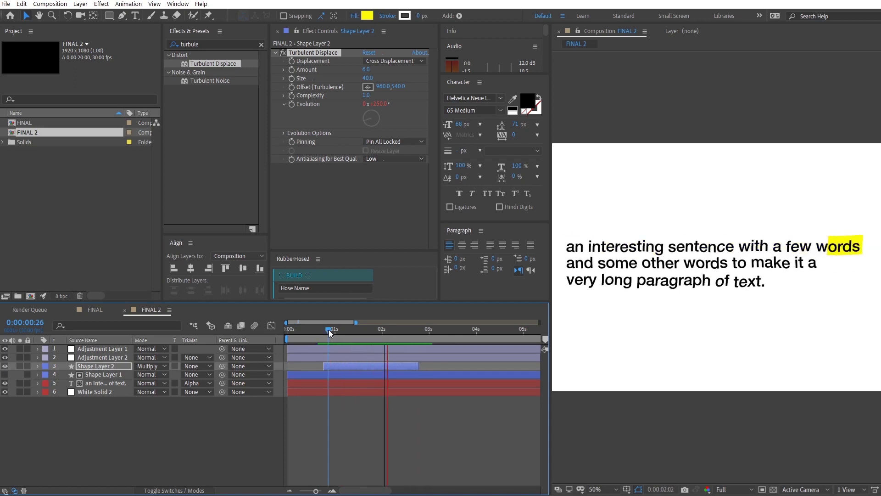
key("space")
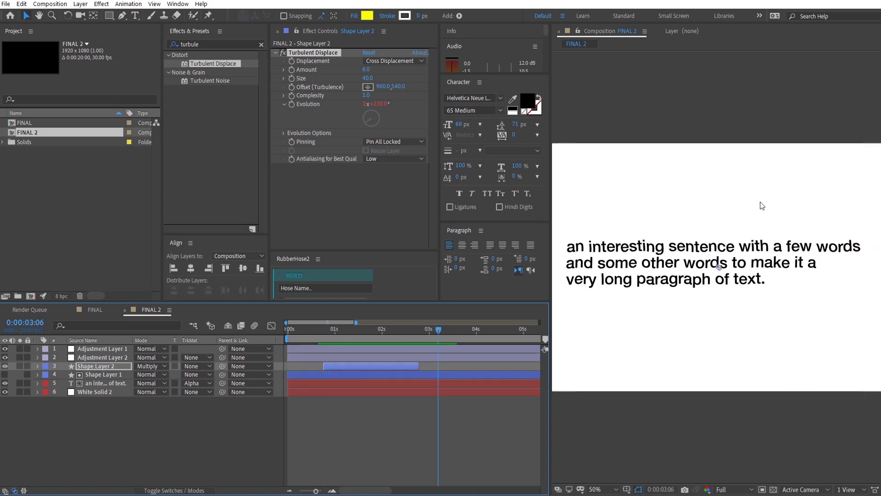